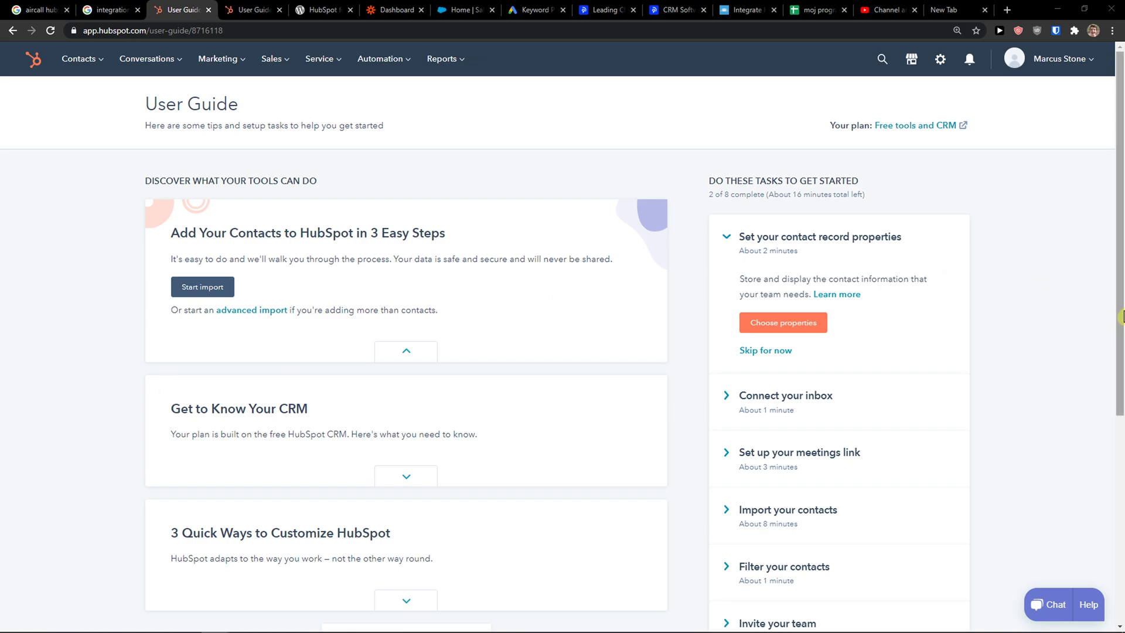
Open HubSpot's App Marketplace and search for 's'
click(913, 60)
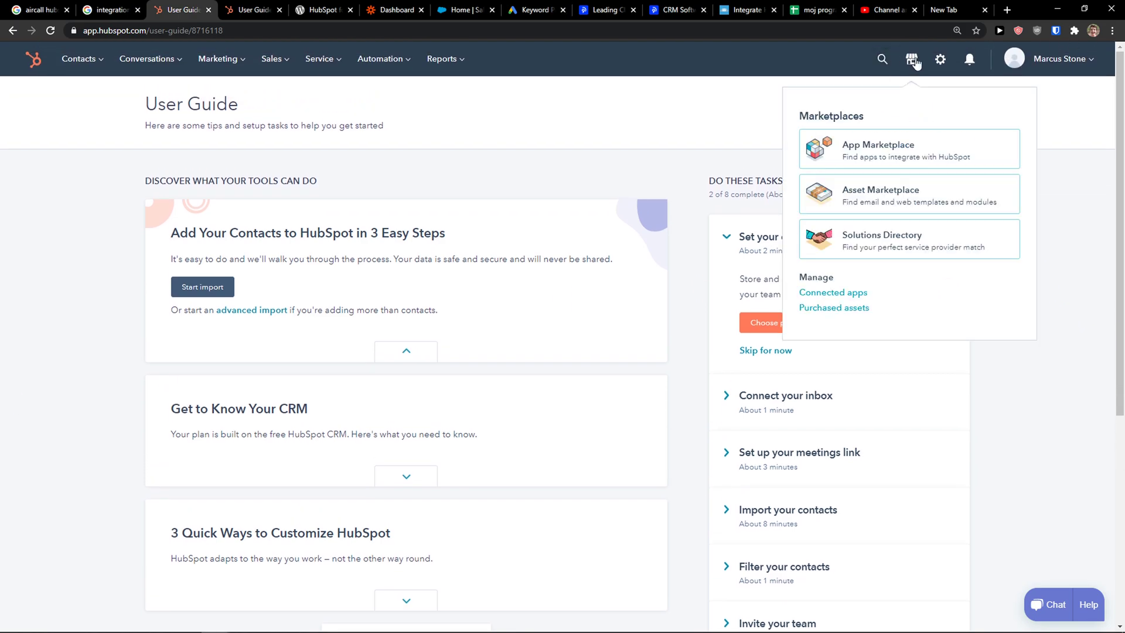
click(881, 148)
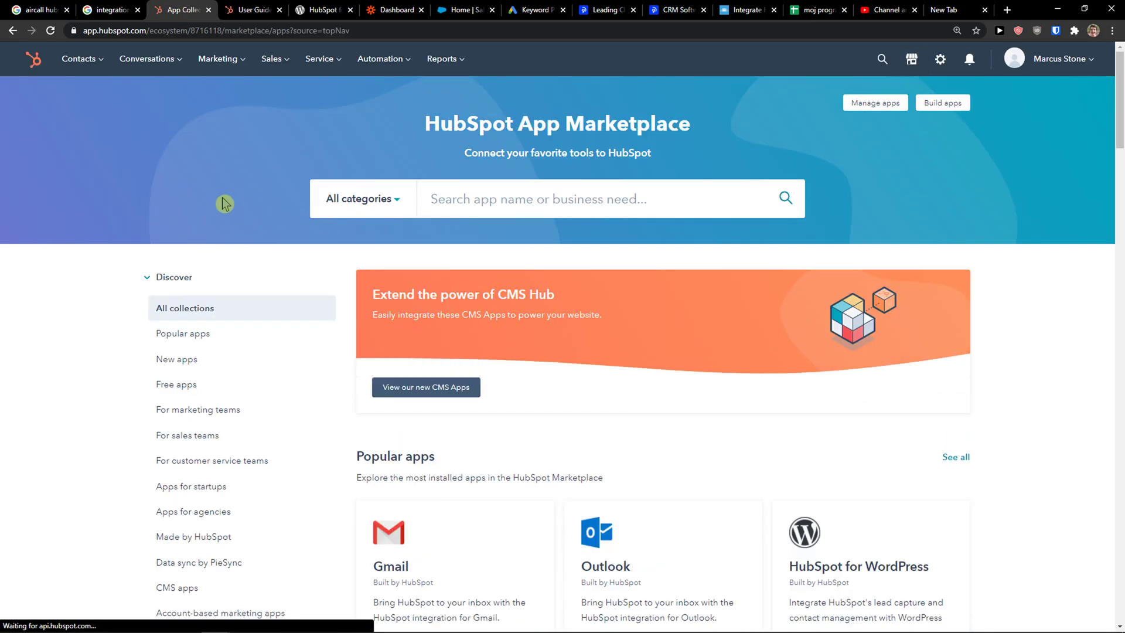
click(557, 205)
text(salesfor)
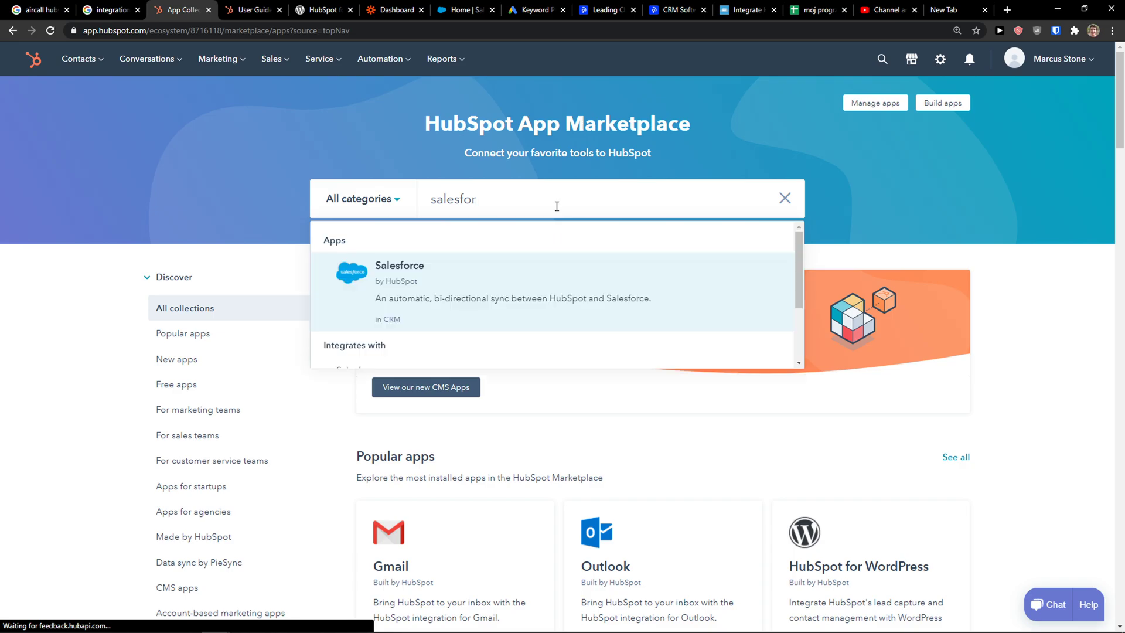
Open the Salesforce integration listing and enlarge one of its screenshots
click(506, 258)
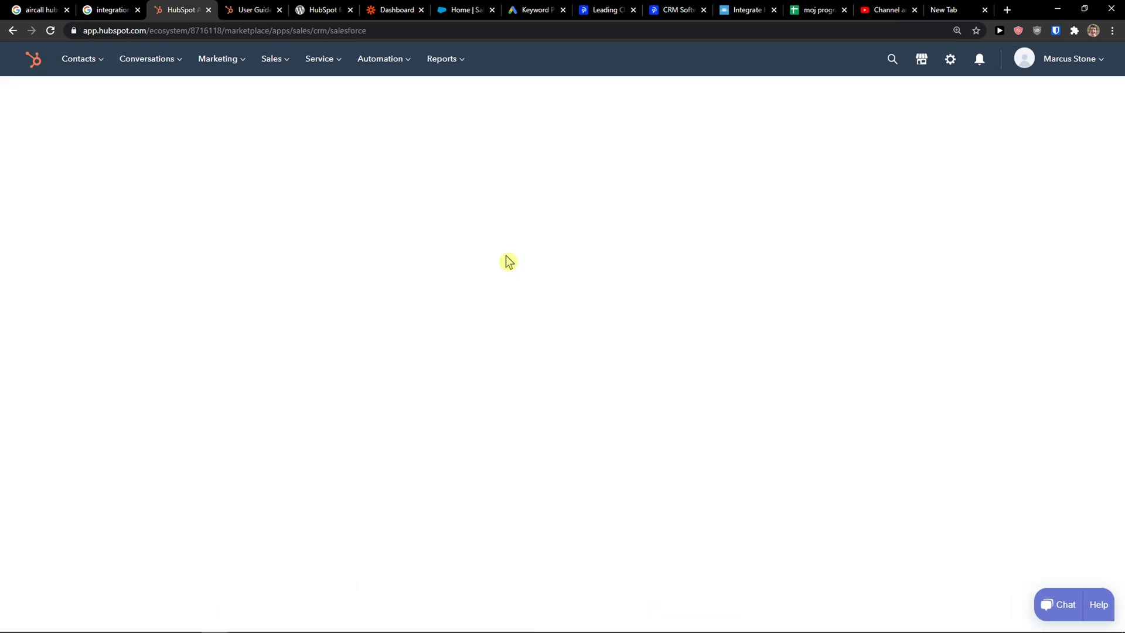
scroll(625, 221, up, 1)
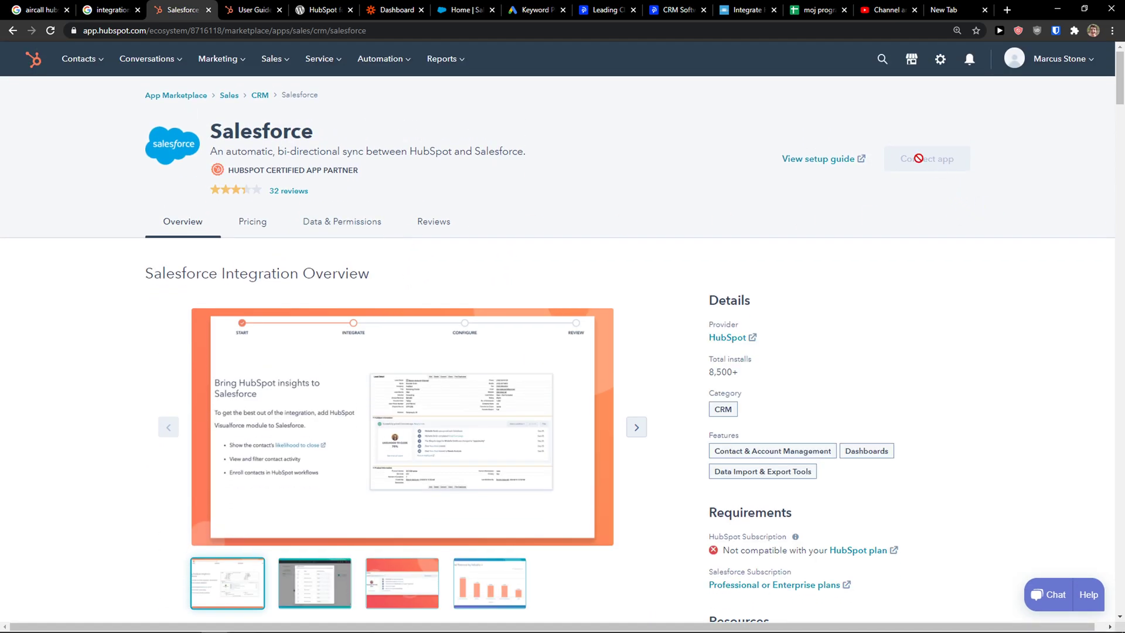
scroll(387, 452, down, 2)
click(304, 343)
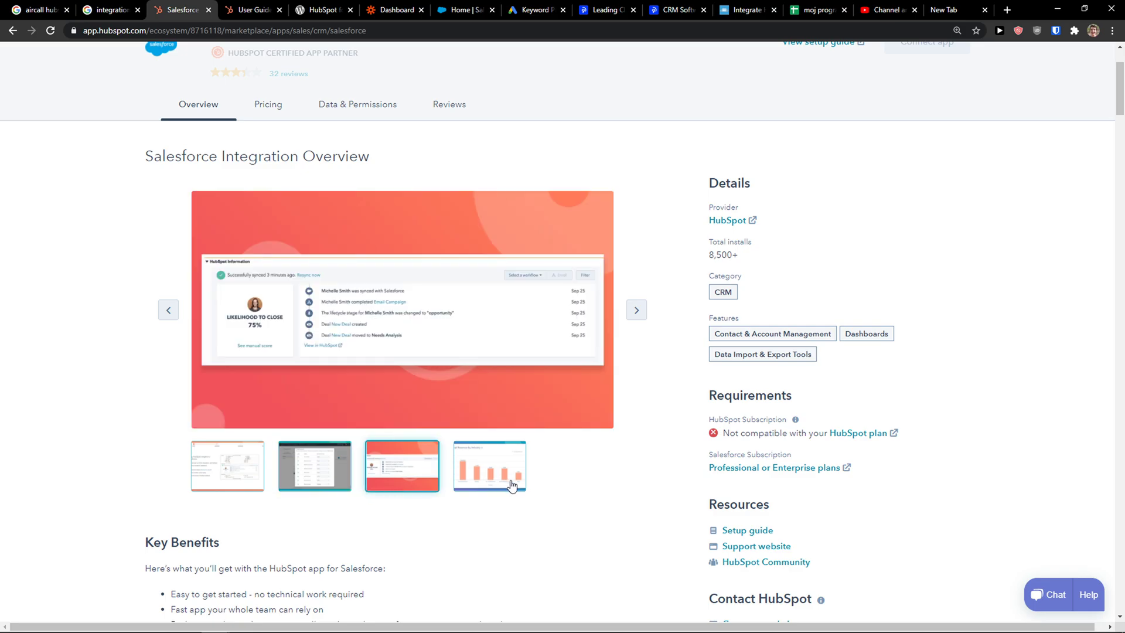
In the Zapier dashboard, pick HubSpot (searched 'hu') as the first app, then start searching the second app
click(243, 9)
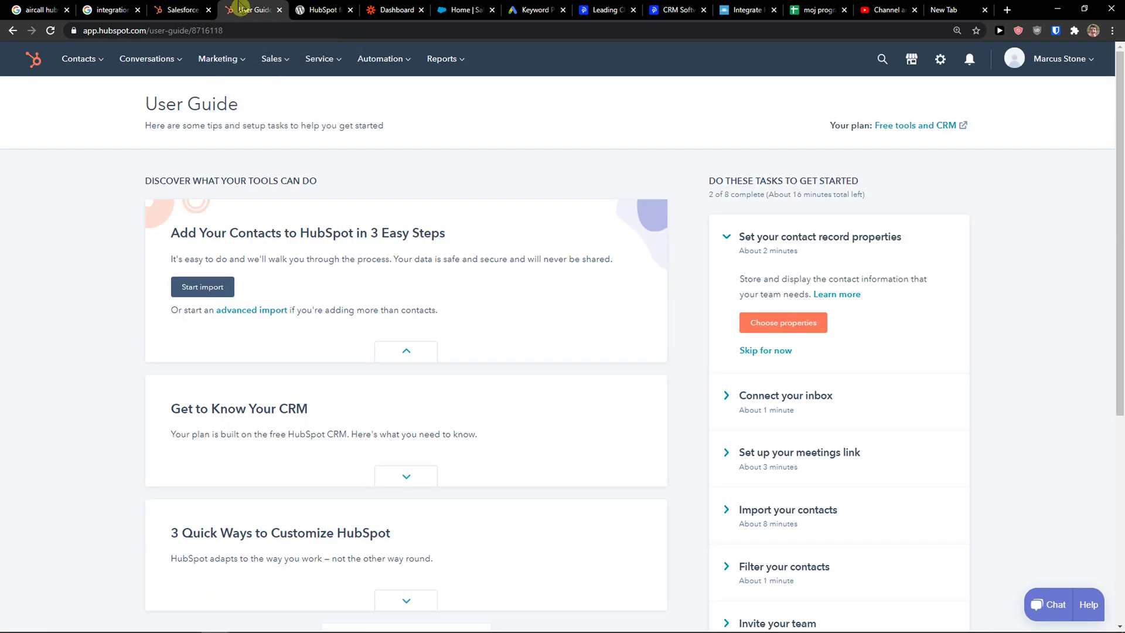
click(314, 7)
drag(379, 10, 188, 43)
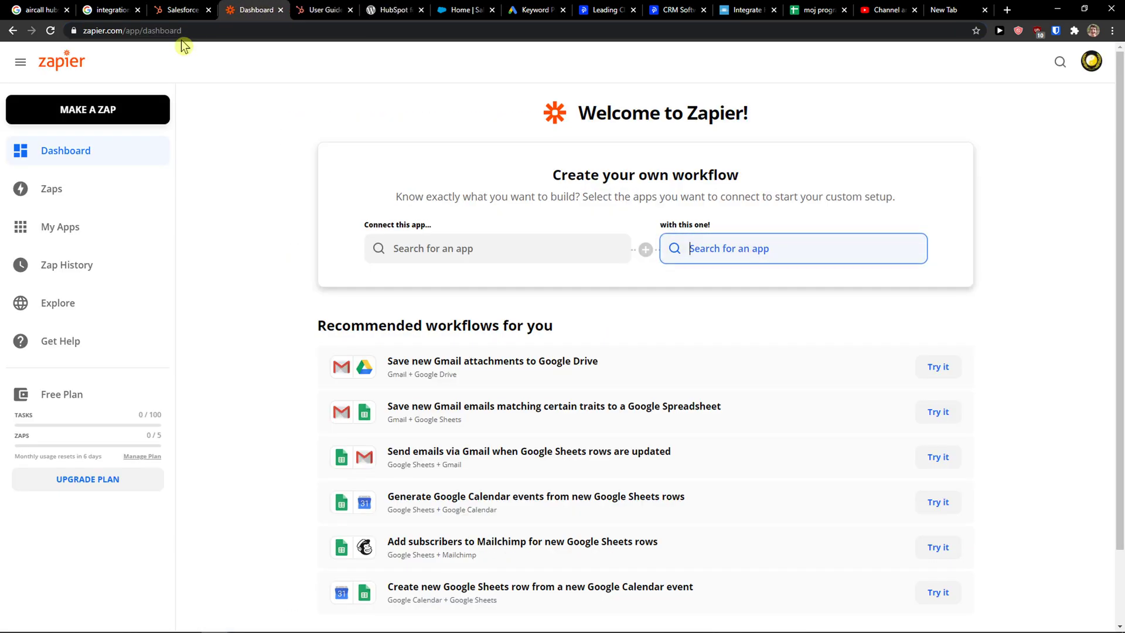
click(440, 254)
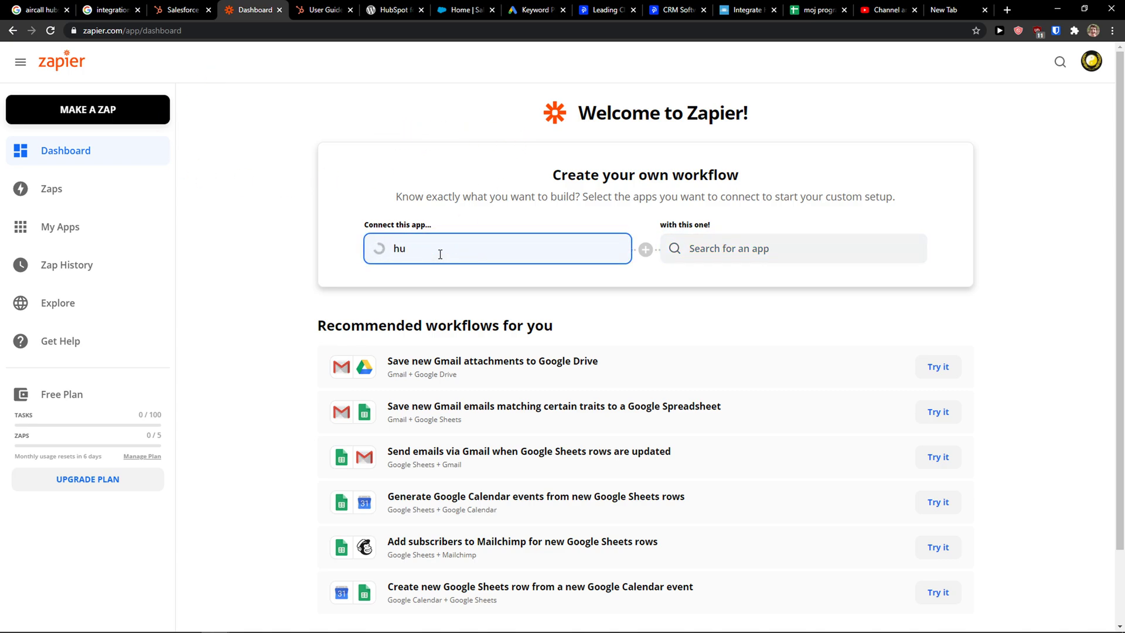
text(hu)
click(441, 305)
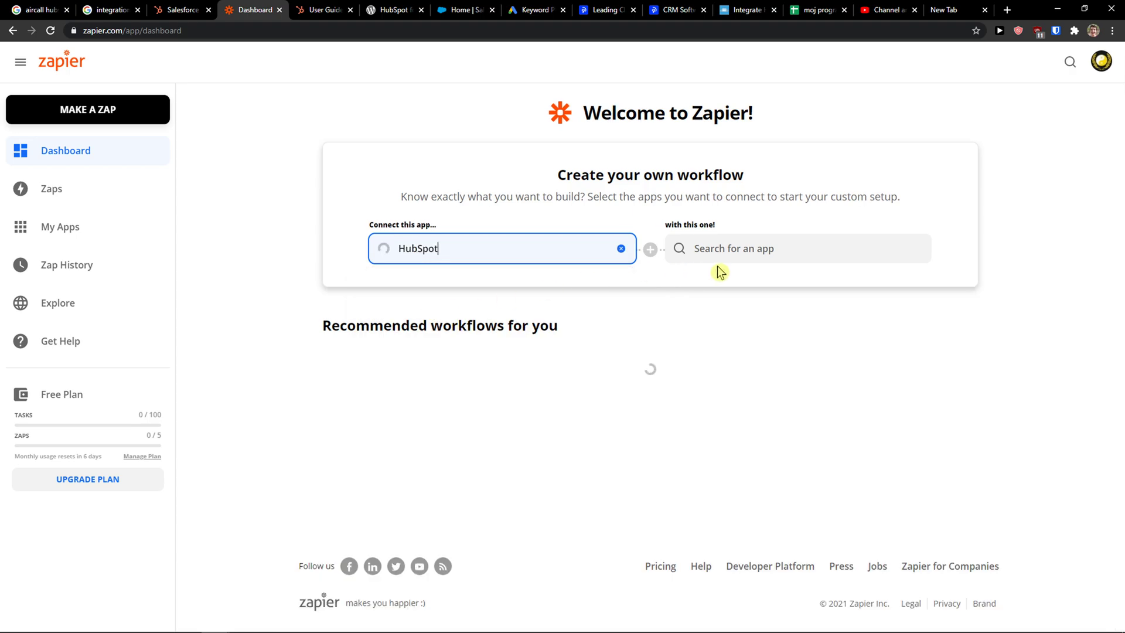
click(730, 252)
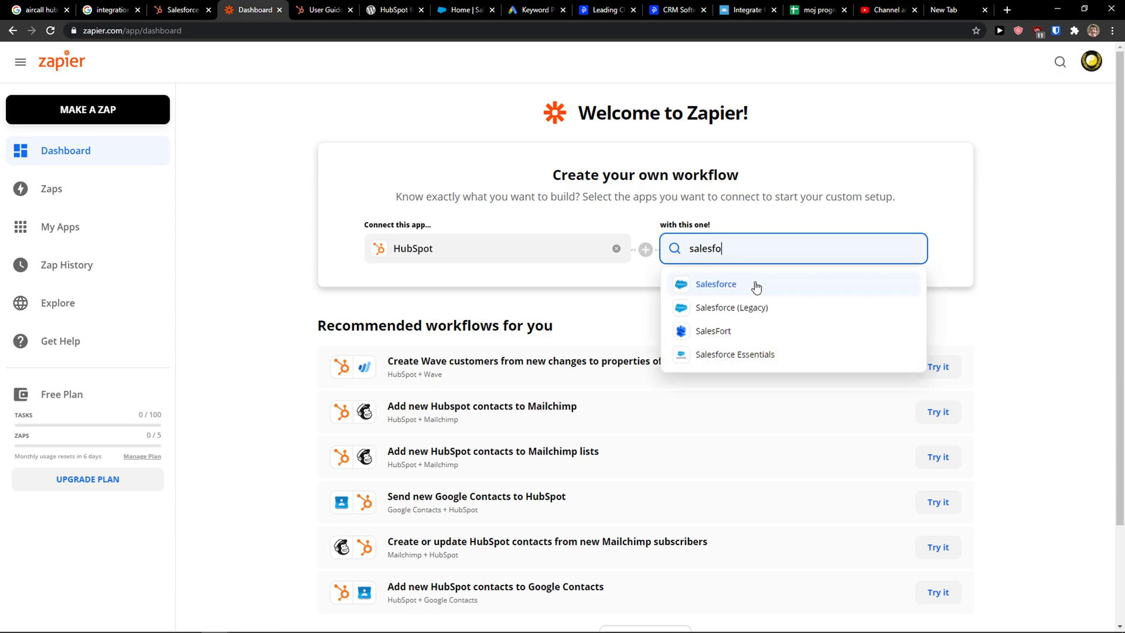
Choose Salesforce as the second app and New Contact as the HubSpot trigger
click(756, 285)
click(472, 322)
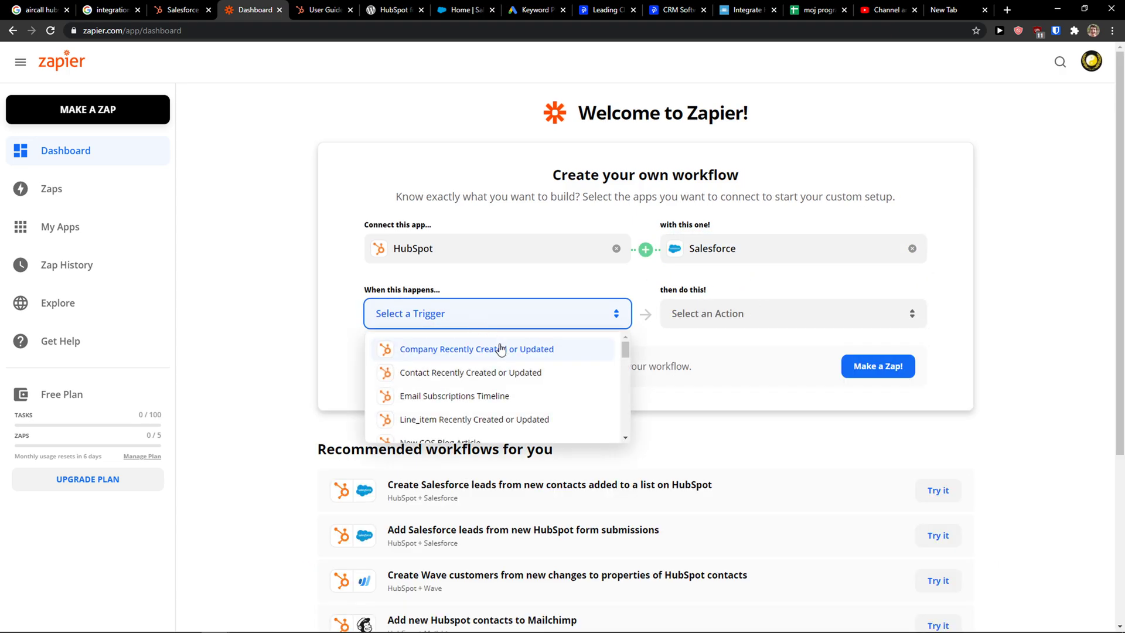
scroll(546, 386, down, 1)
scroll(534, 386, down, 5)
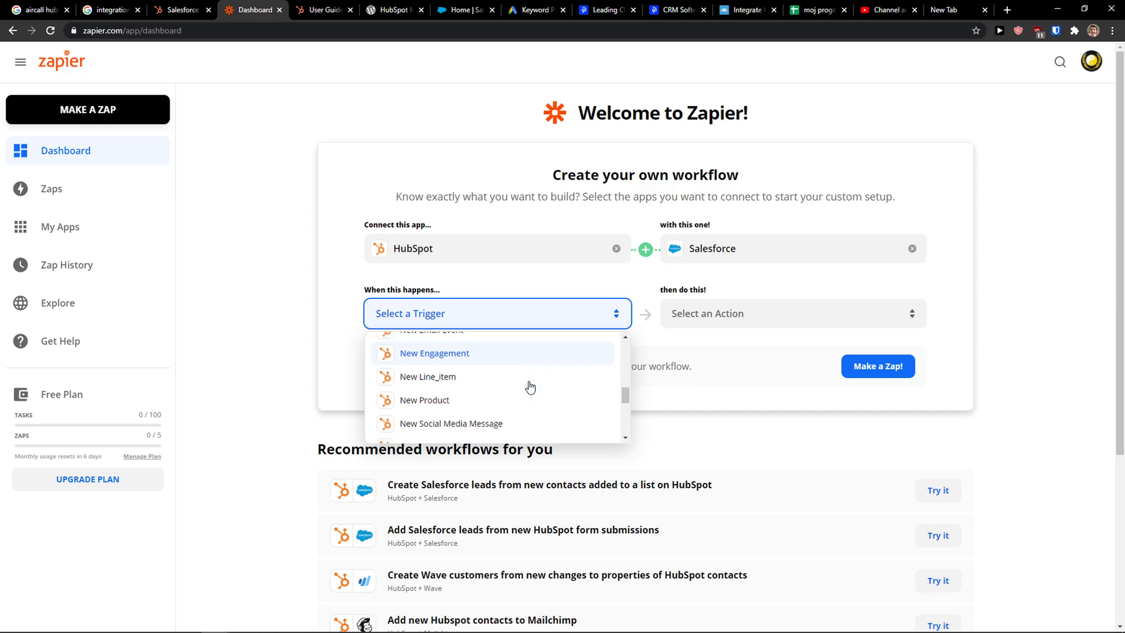
scroll(514, 394, down, 3)
scroll(497, 402, up, 1)
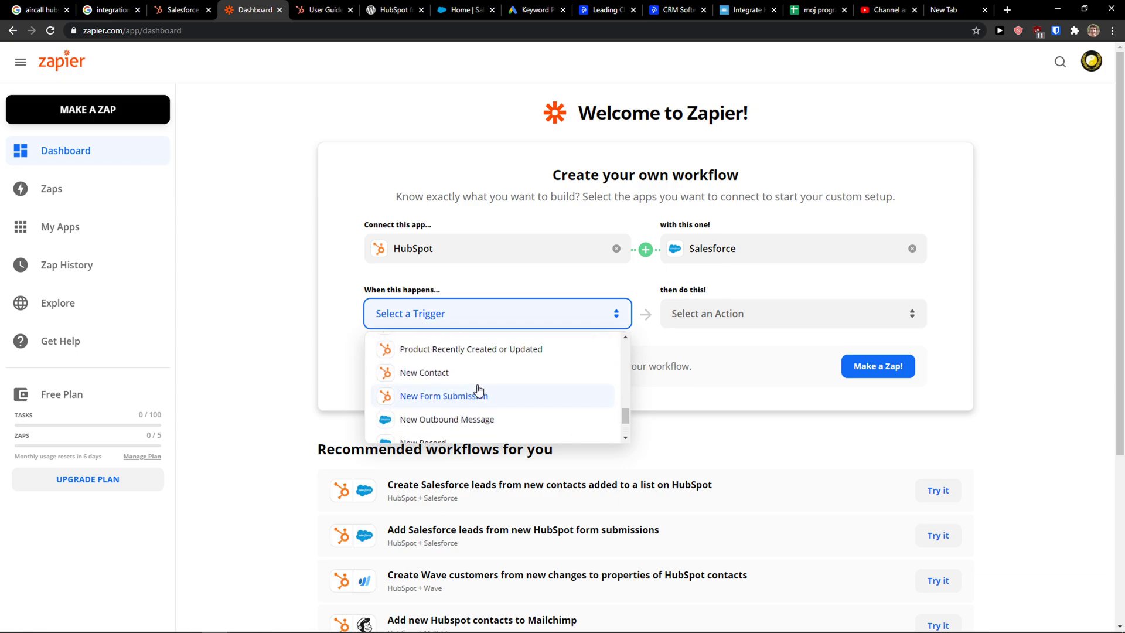
click(491, 371)
Choose Create Record as the Salesforce action
click(728, 313)
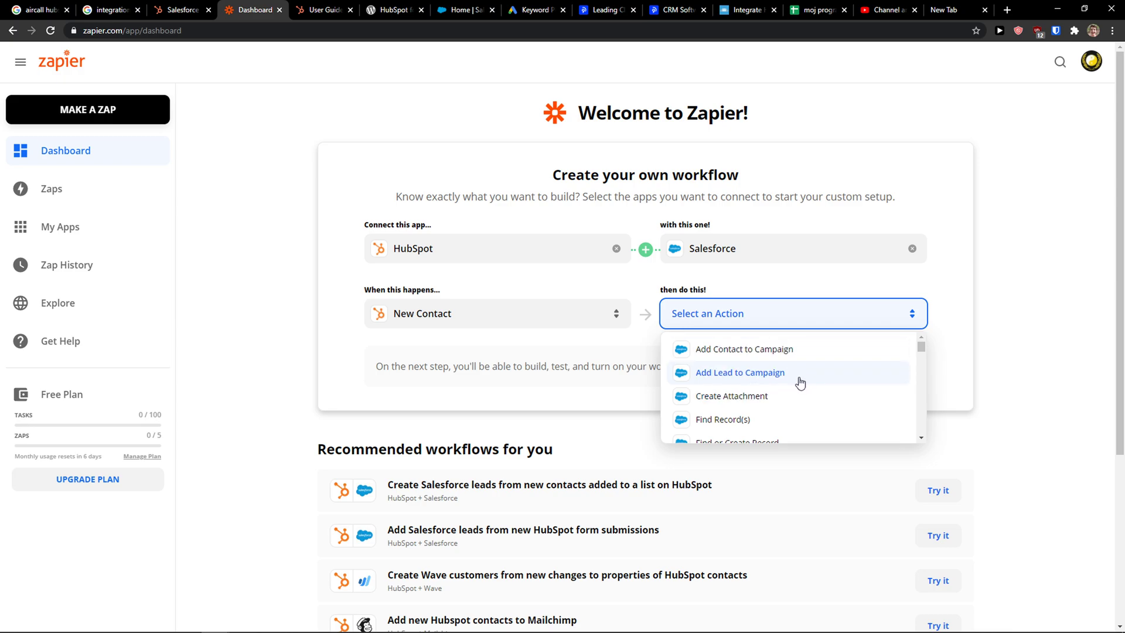
scroll(785, 370, down, 2)
scroll(777, 375, down, 1)
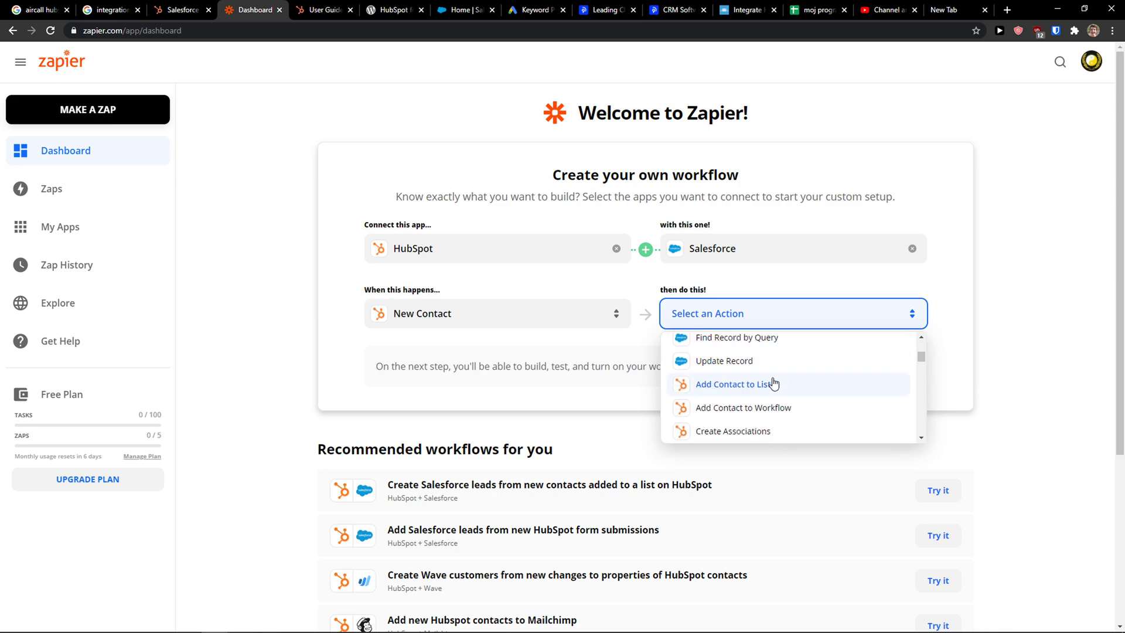
scroll(776, 383, down, 10)
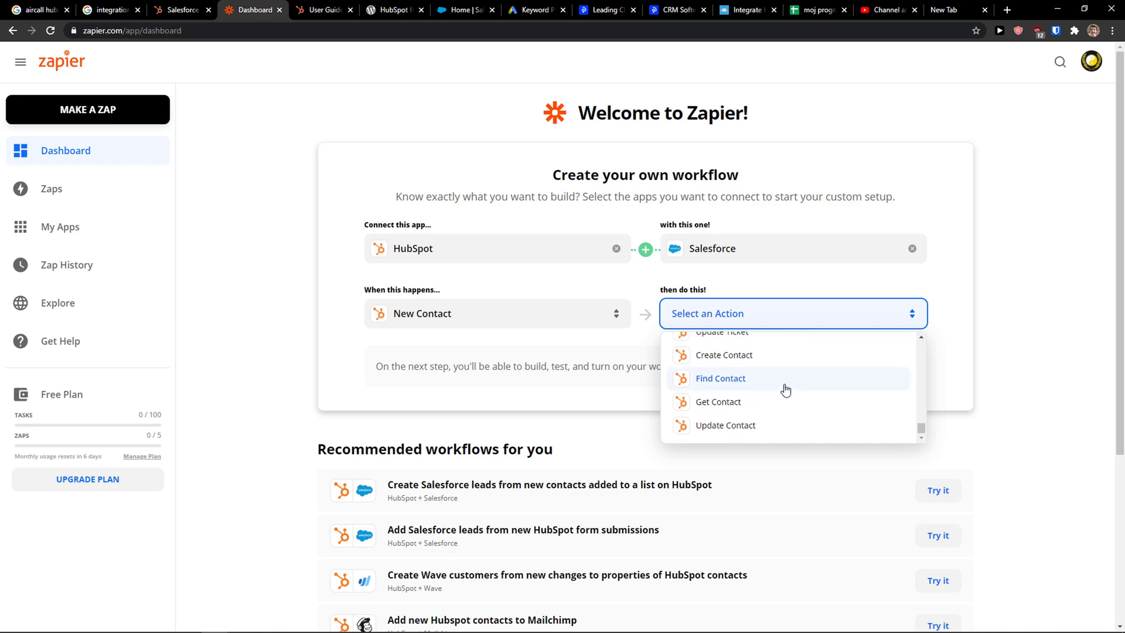
scroll(783, 381, up, 13)
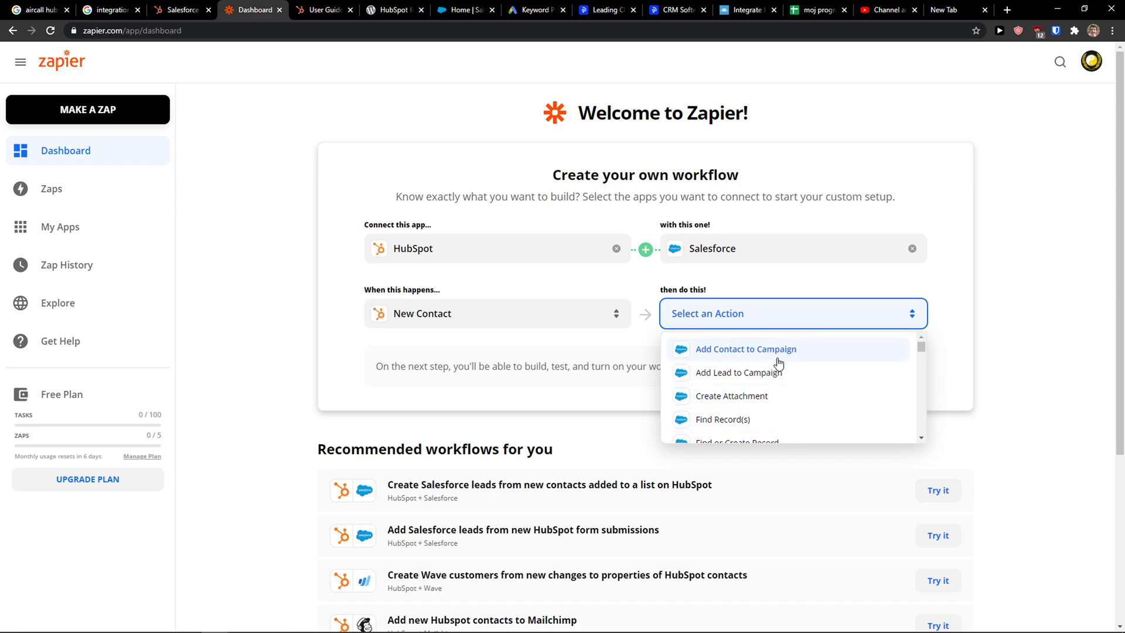
scroll(755, 389, down, 3)
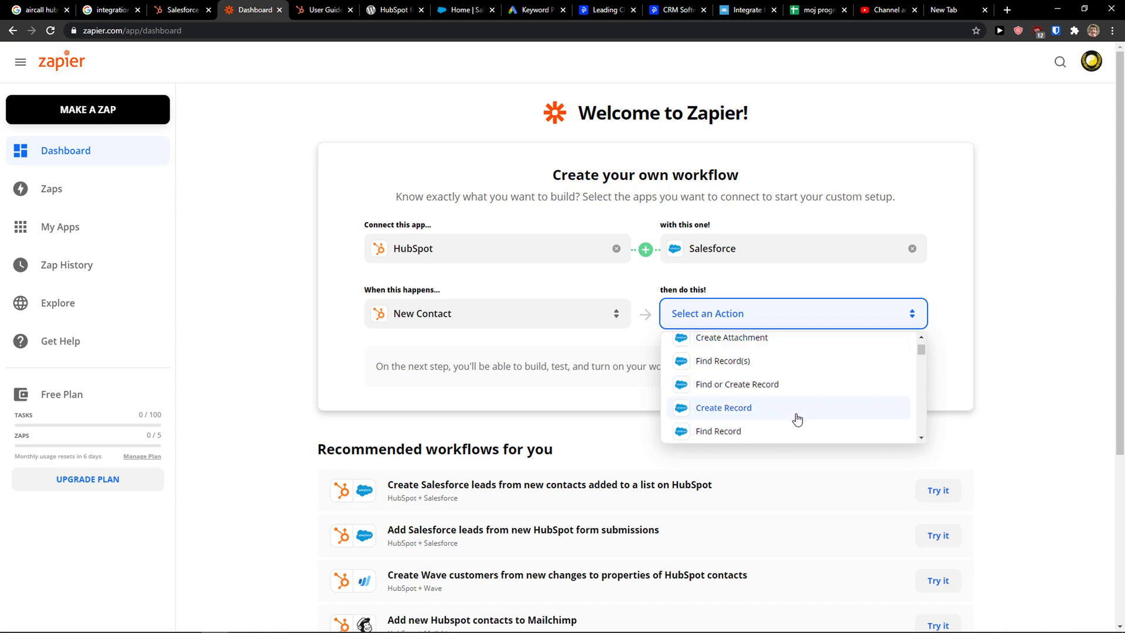
click(759, 351)
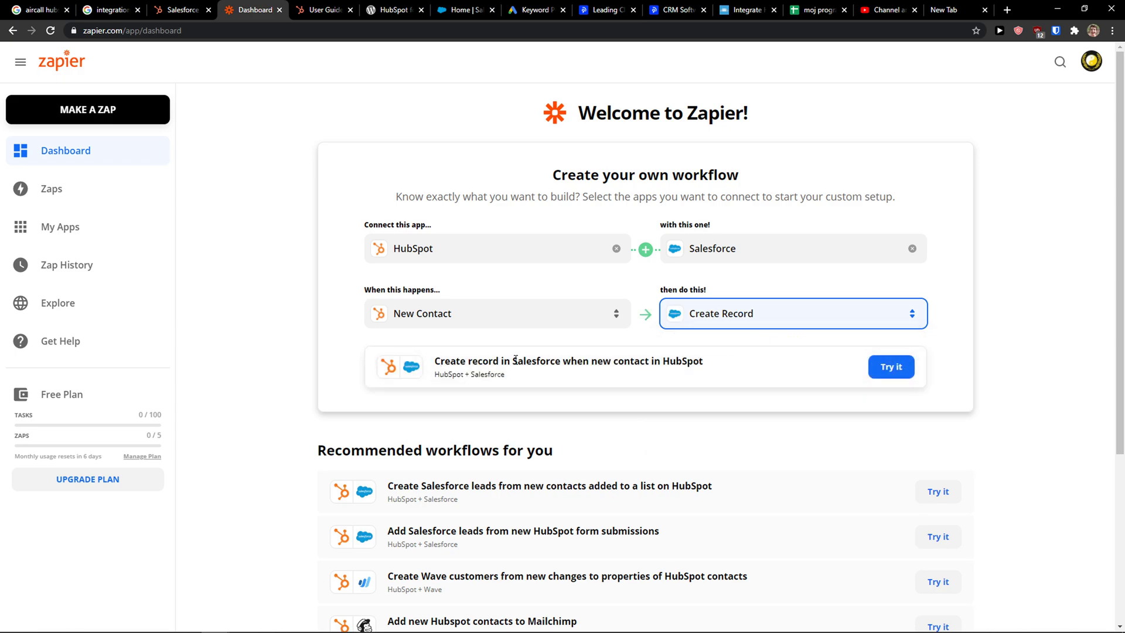
drag(445, 361, 726, 369)
Start building the suggested HubSpot-to-Salesforce zap and select the connected HubSpot hub account
click(886, 366)
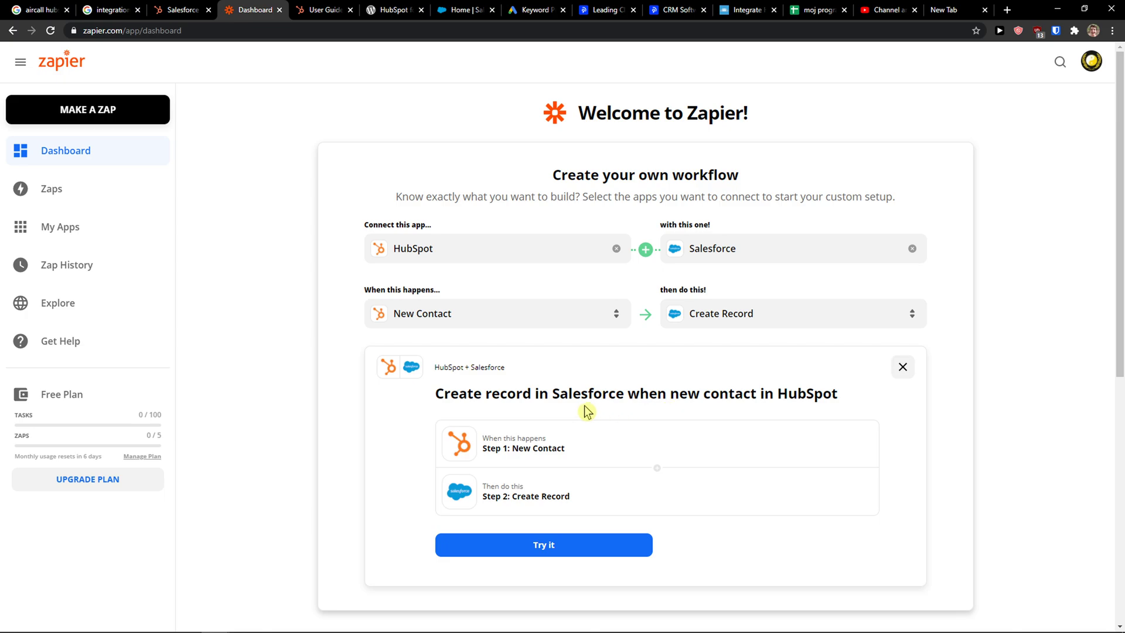
scroll(624, 487, down, 1)
click(624, 486)
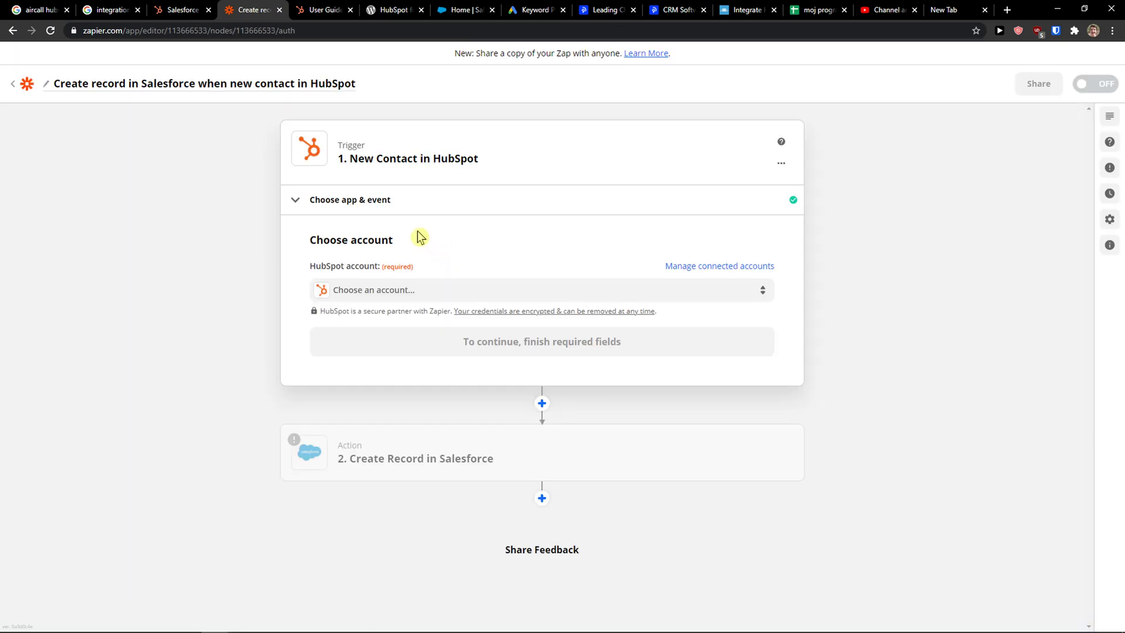
click(368, 293)
click(366, 392)
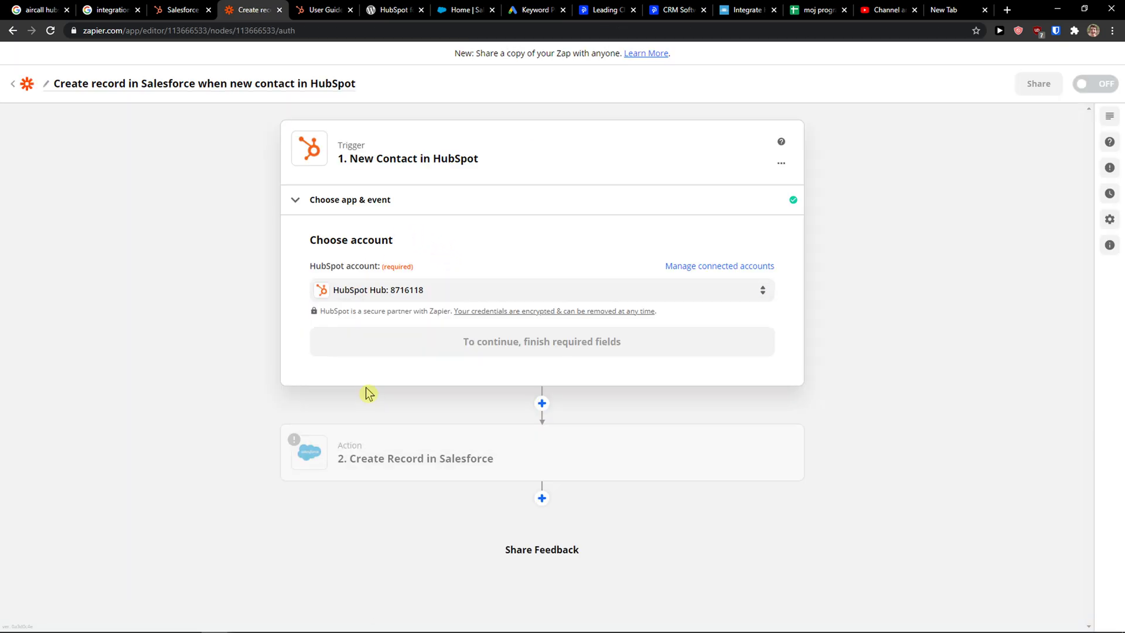
Confirm the account, leave Additional Properties empty, and submit the New Contact trigger setup
click(440, 342)
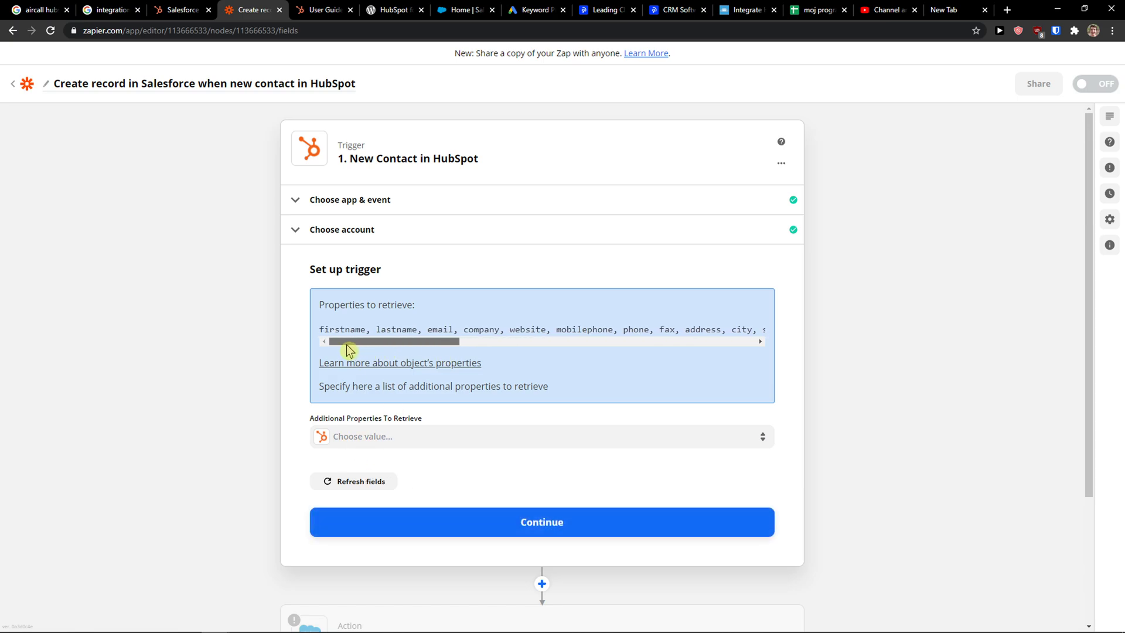
drag(347, 345, 320, 339)
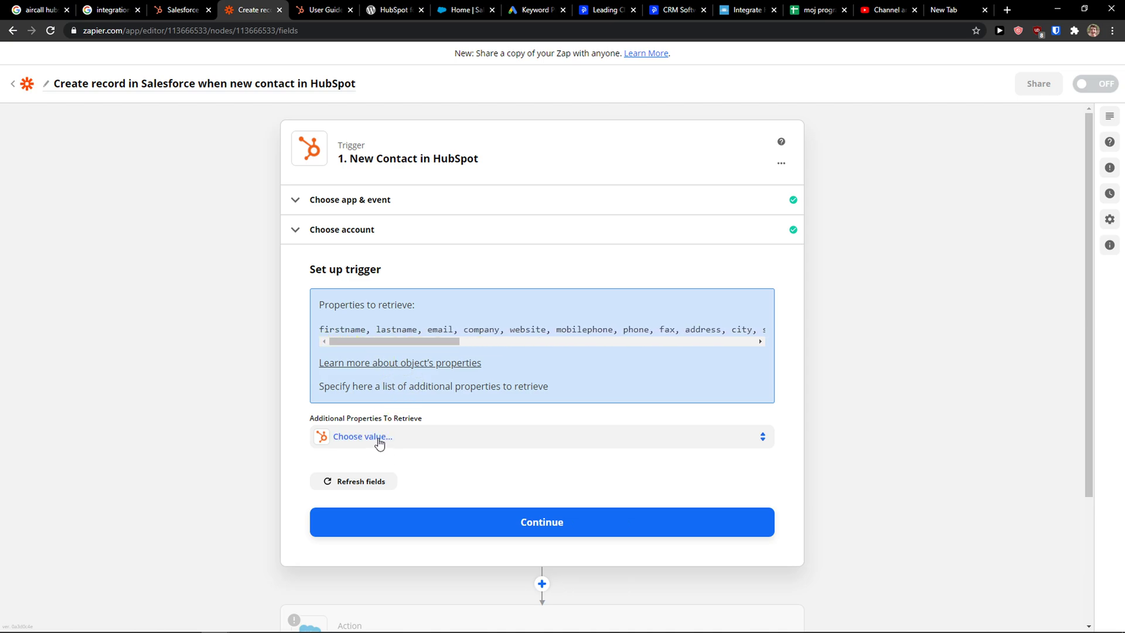
click(413, 441)
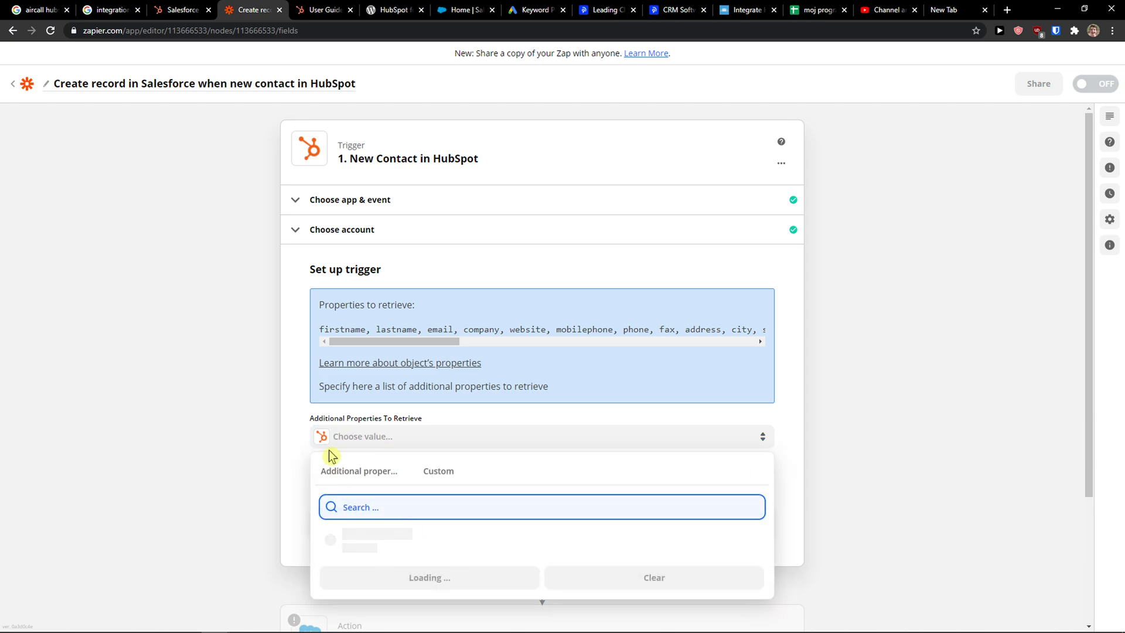
scroll(324, 327, down, 1)
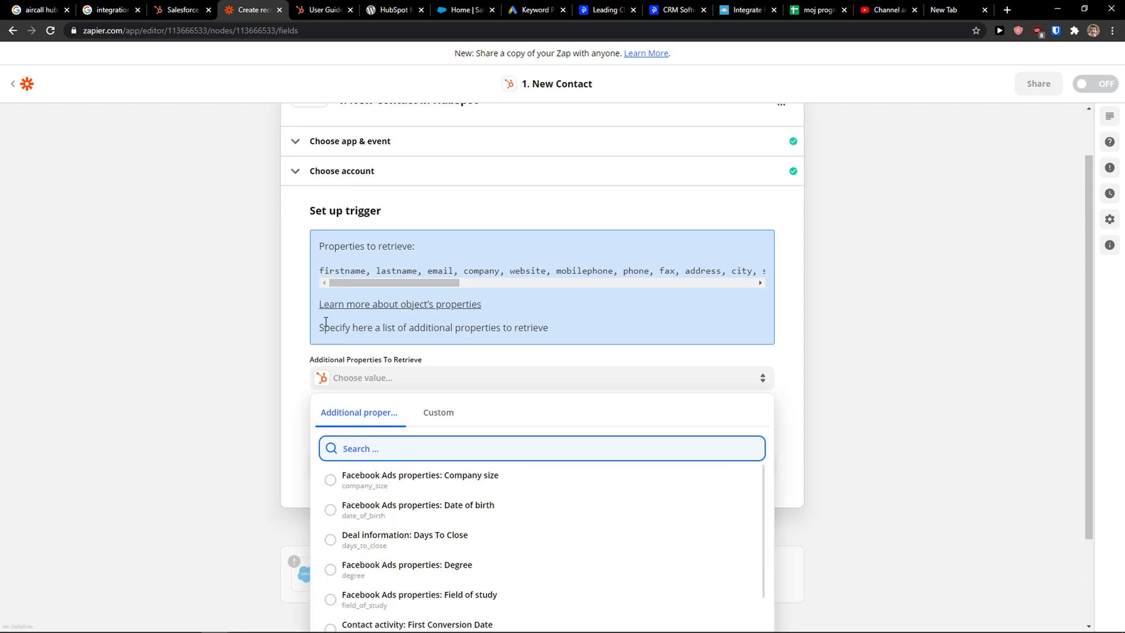
click(254, 415)
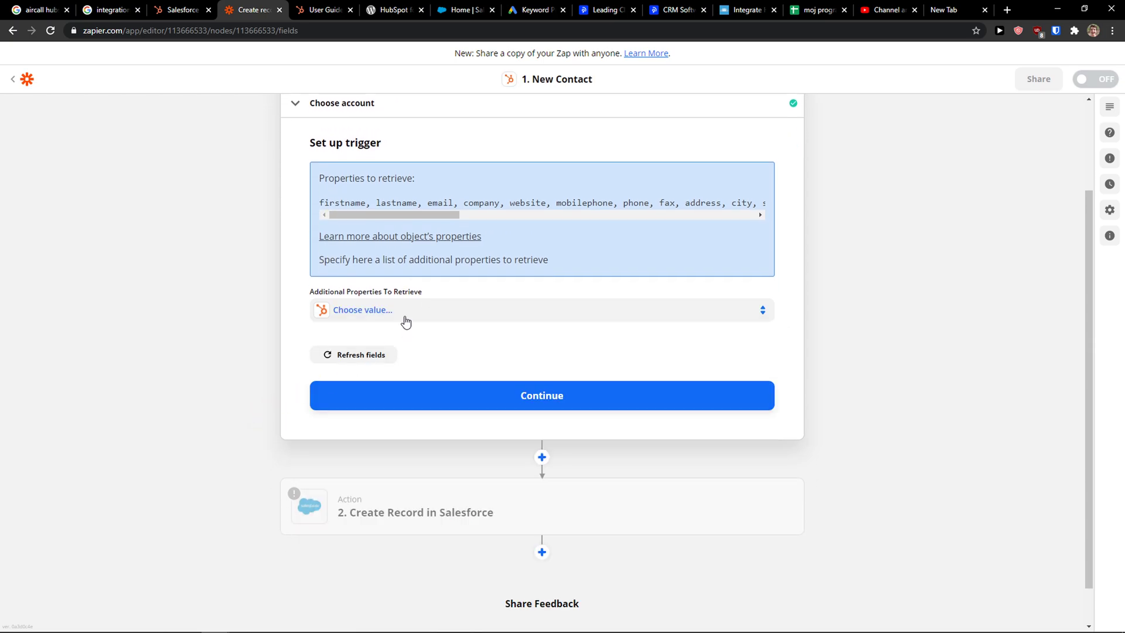
click(457, 405)
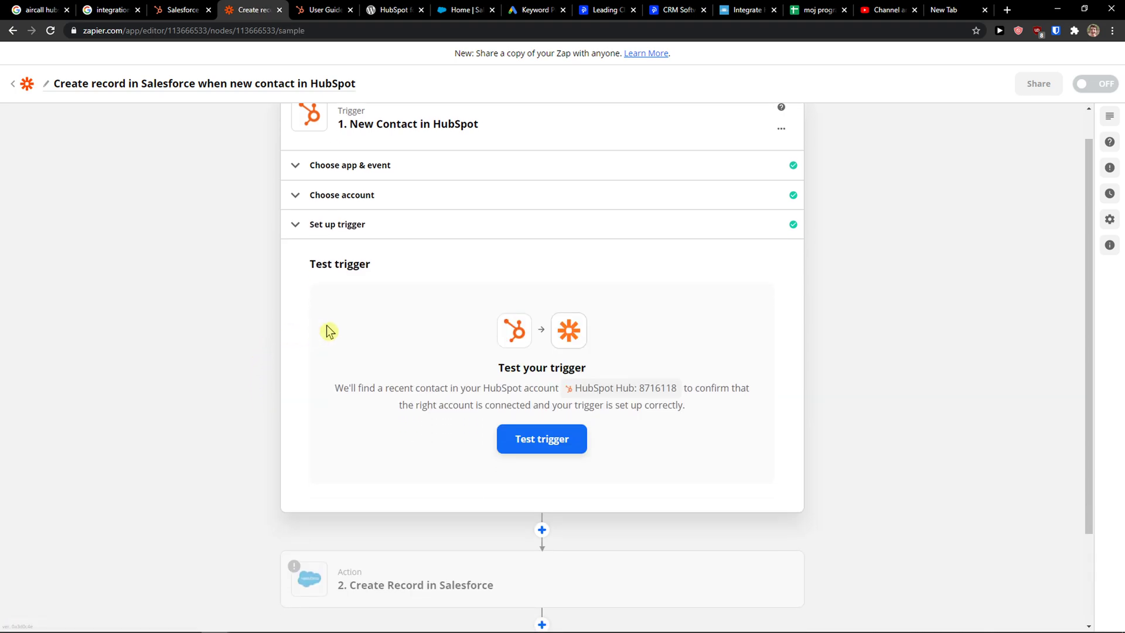
Test the New Contact trigger, skip the test, and review the example contact's sample fields
click(520, 433)
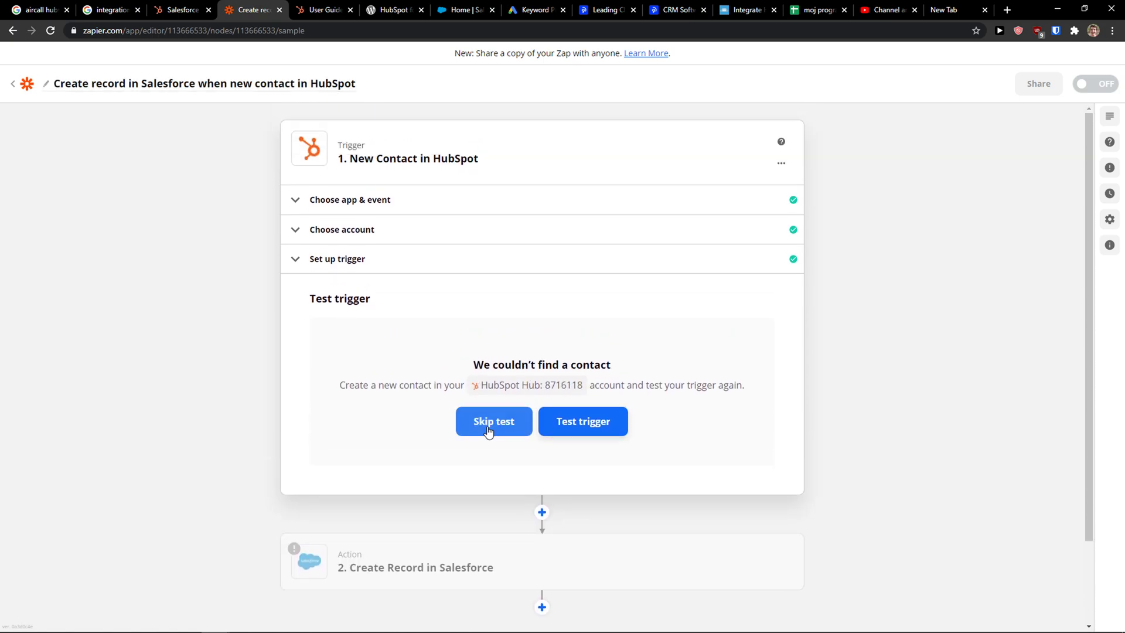
click(492, 426)
click(620, 363)
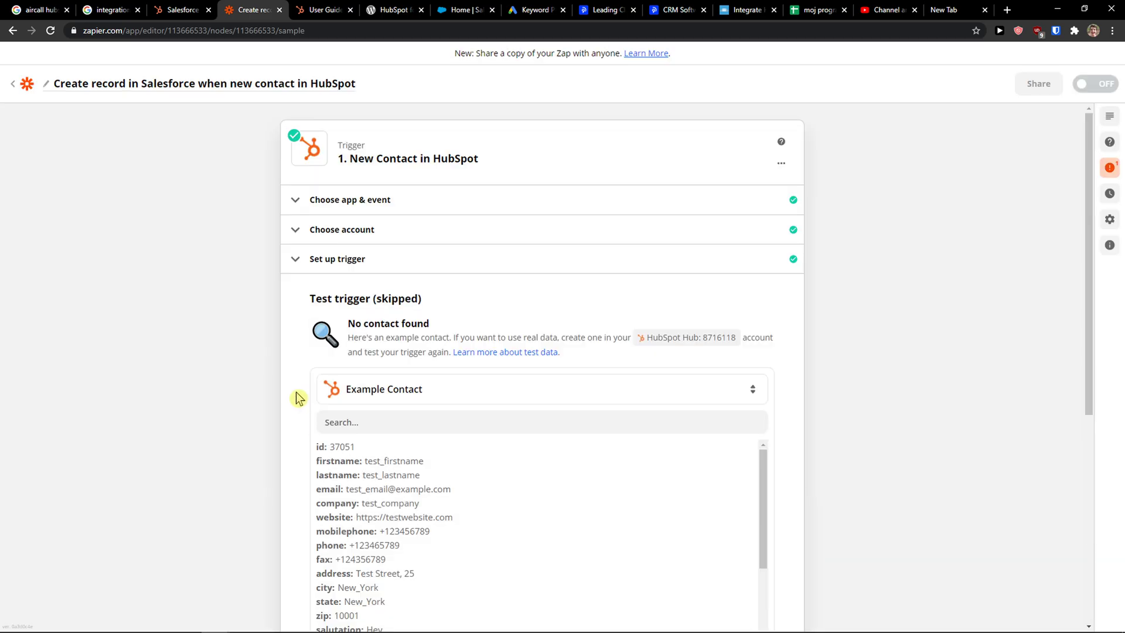
scroll(309, 394, down, 10)
scroll(434, 434, up, 2)
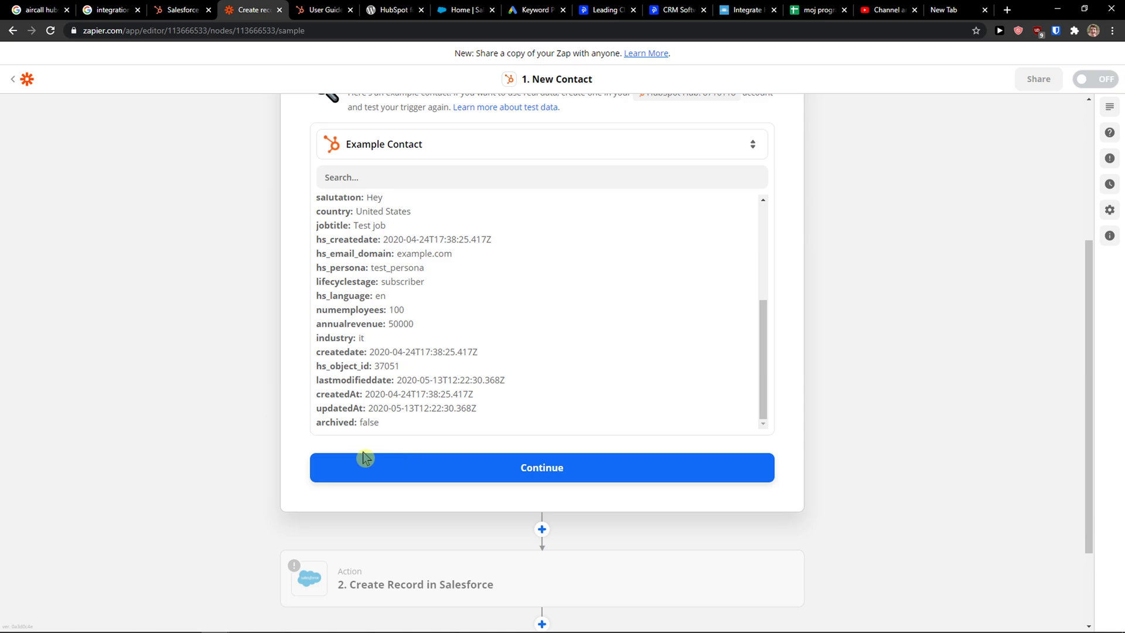
Finish the HubSpot trigger and set the Salesforce action event to Create Record
click(365, 458)
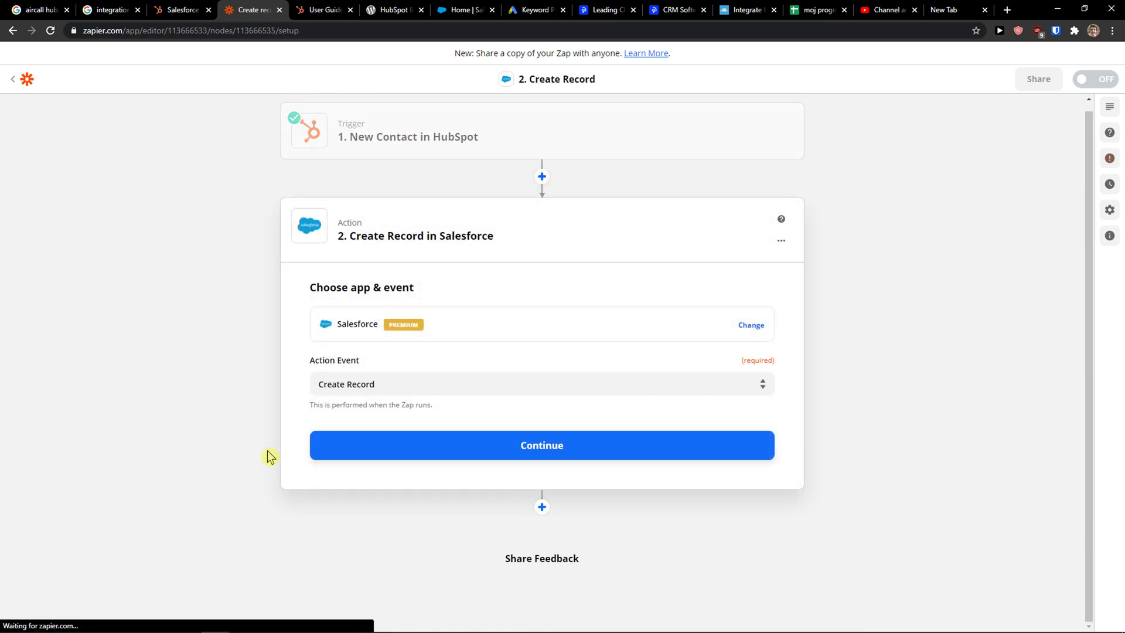
click(435, 387)
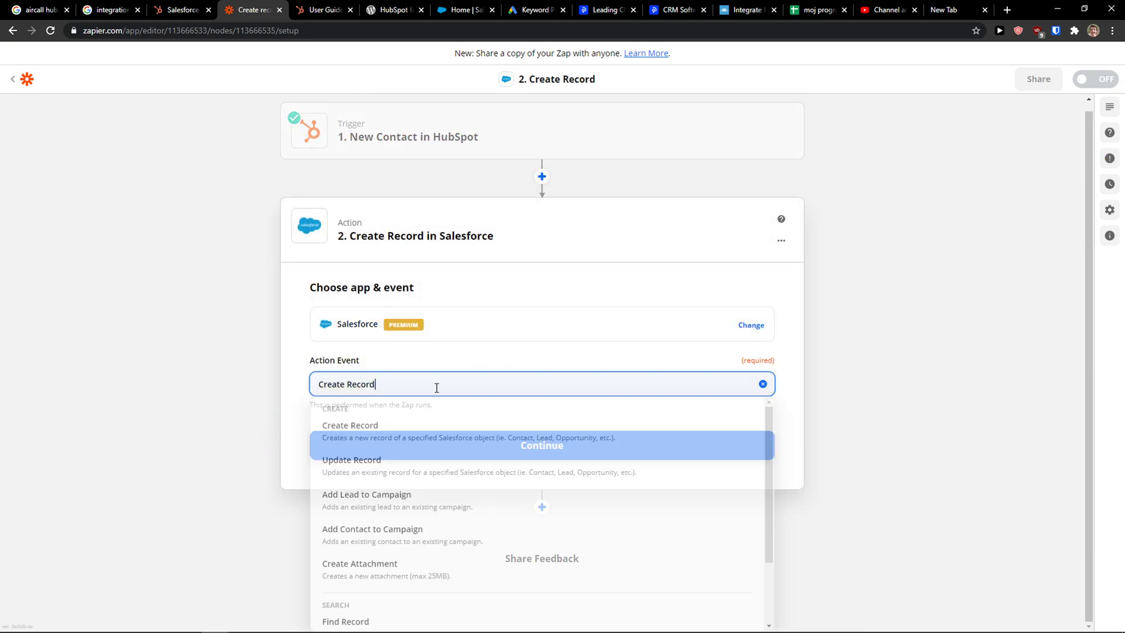
click(381, 382)
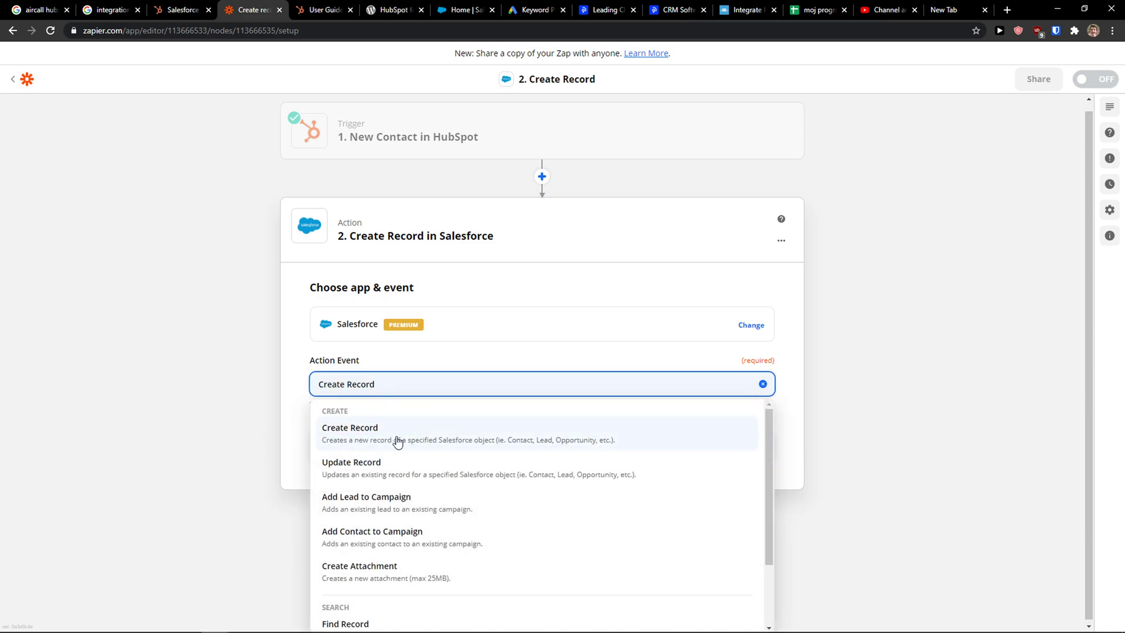
click(447, 439)
click(434, 455)
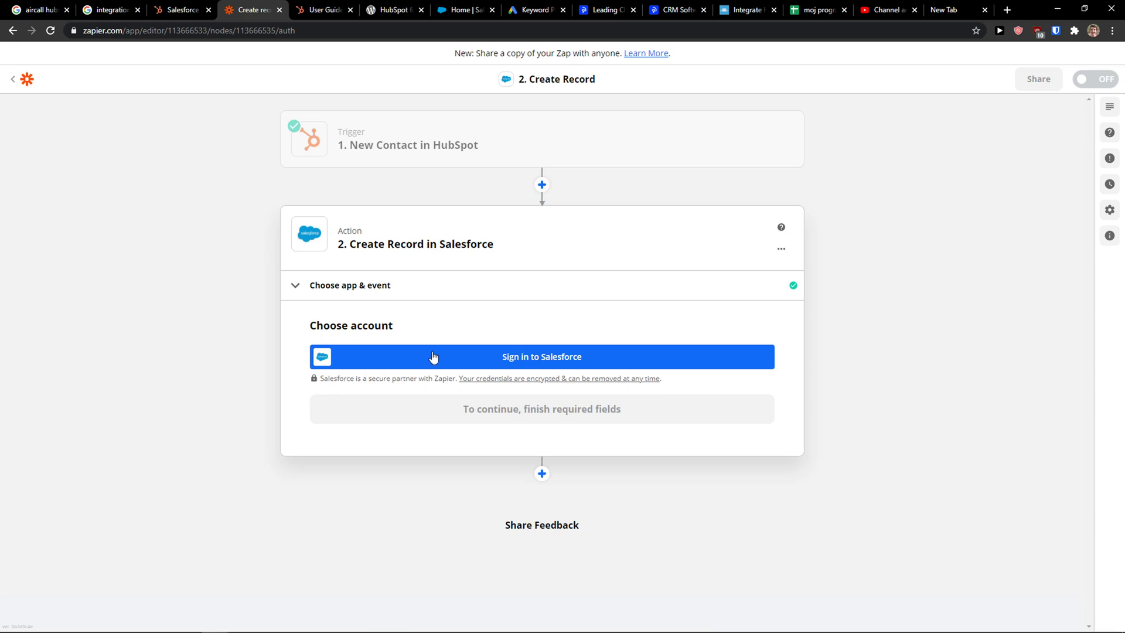
Sign in to Salesforce with the production environment and allow Zapier access
click(437, 359)
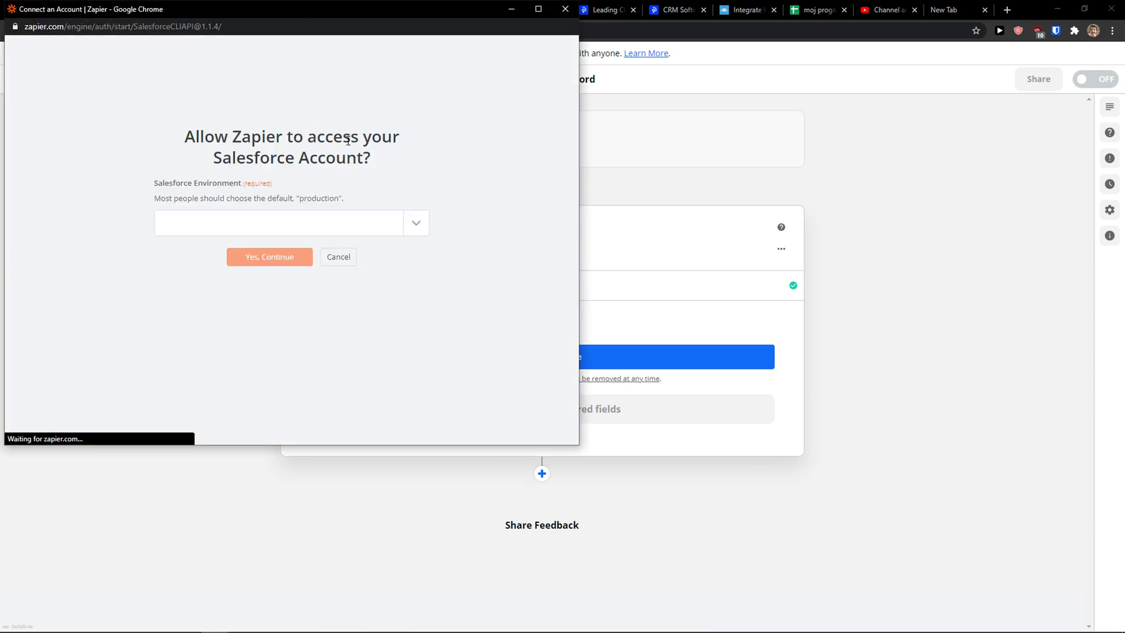
click(416, 223)
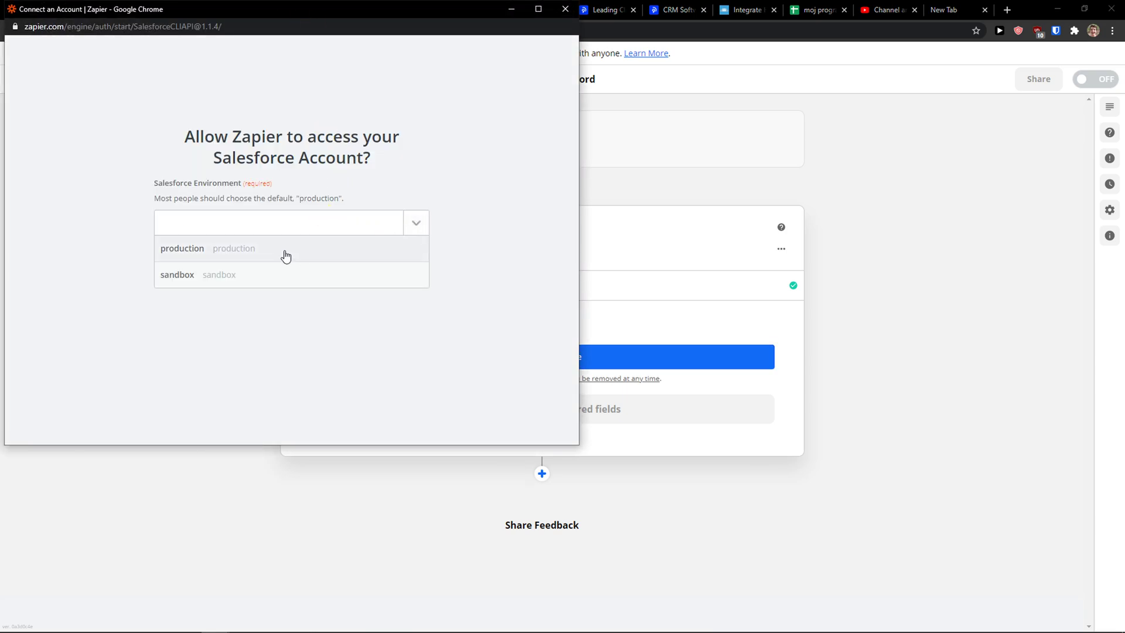
click(309, 255)
click(273, 256)
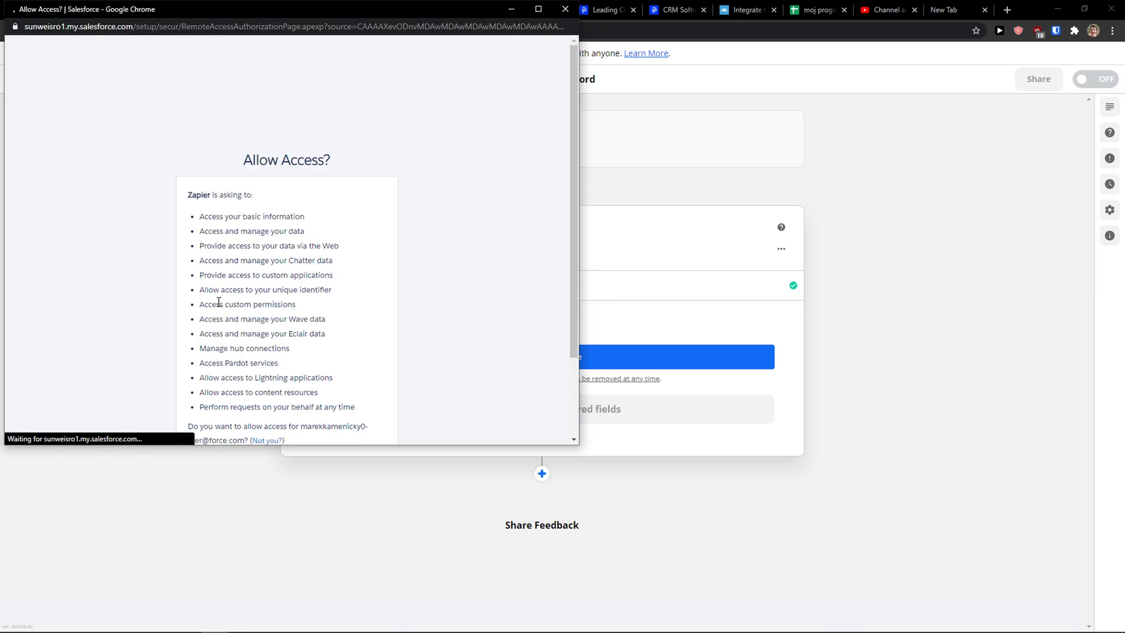
scroll(315, 291, down, 2)
click(338, 366)
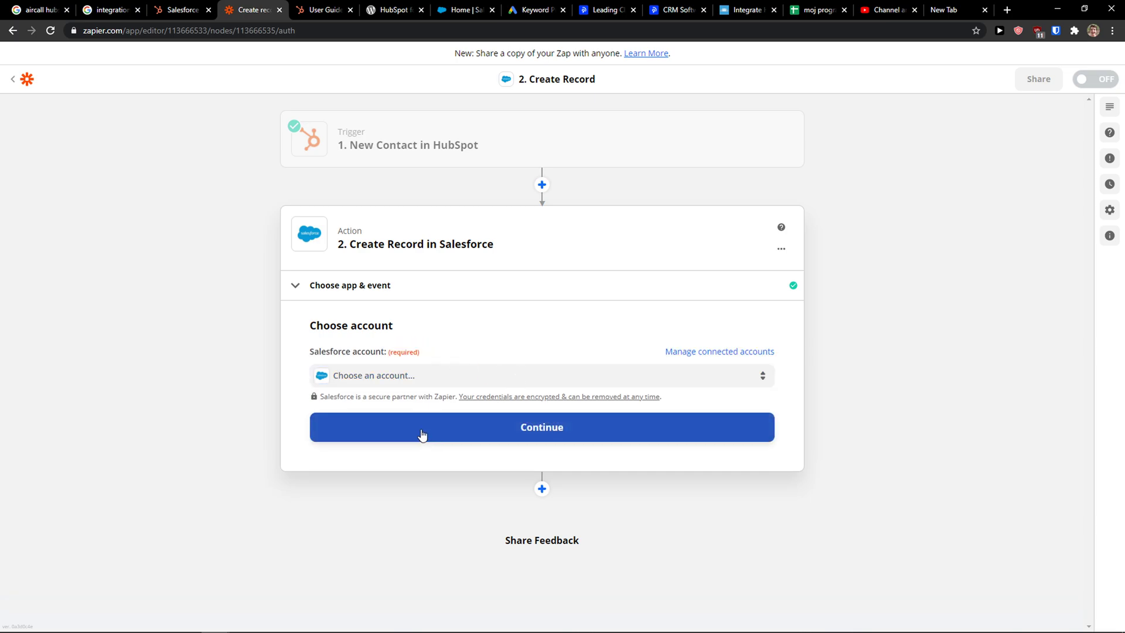
Confirm the Salesforce account and set the Salesforce Object to Account
click(422, 434)
click(357, 405)
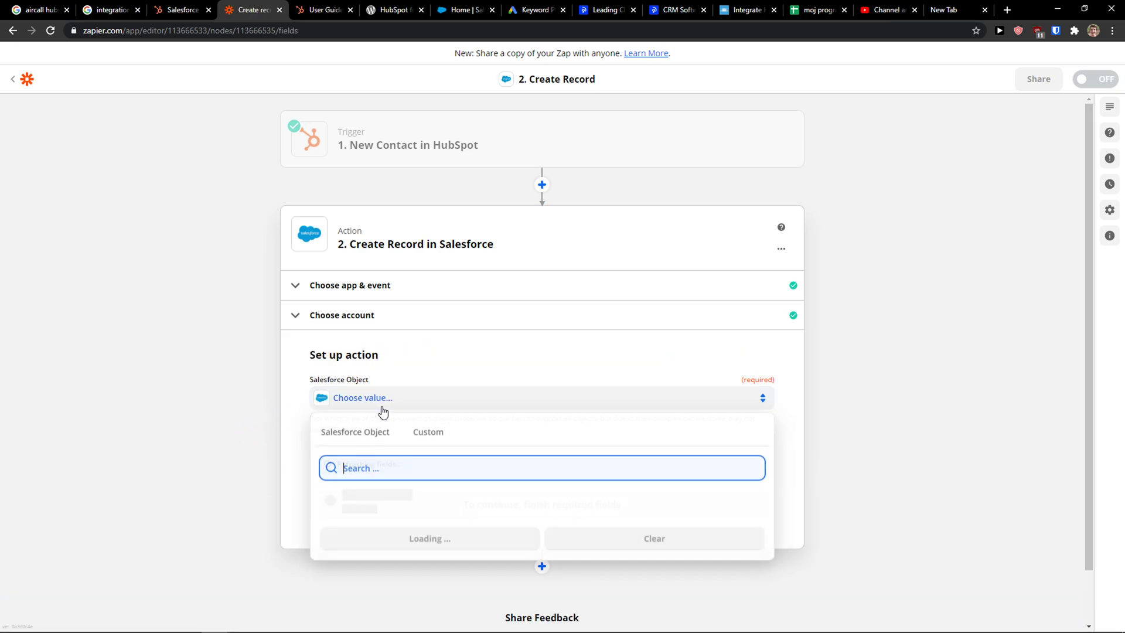
click(298, 410)
click(373, 356)
scroll(456, 470, down, 1)
scroll(455, 463, up, 2)
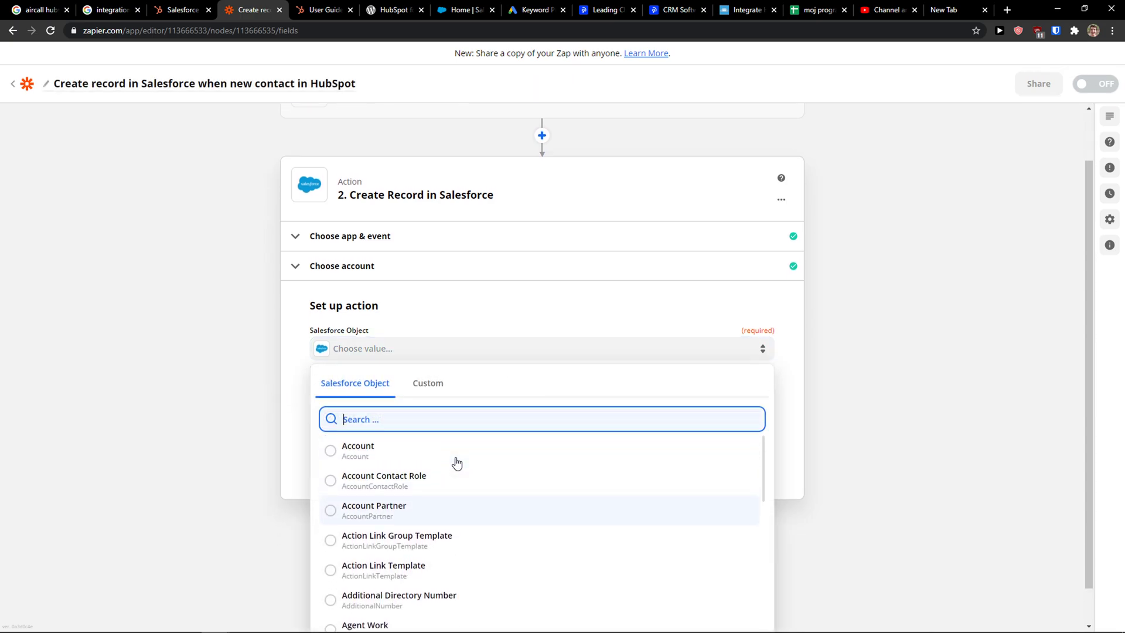
click(429, 457)
click(417, 353)
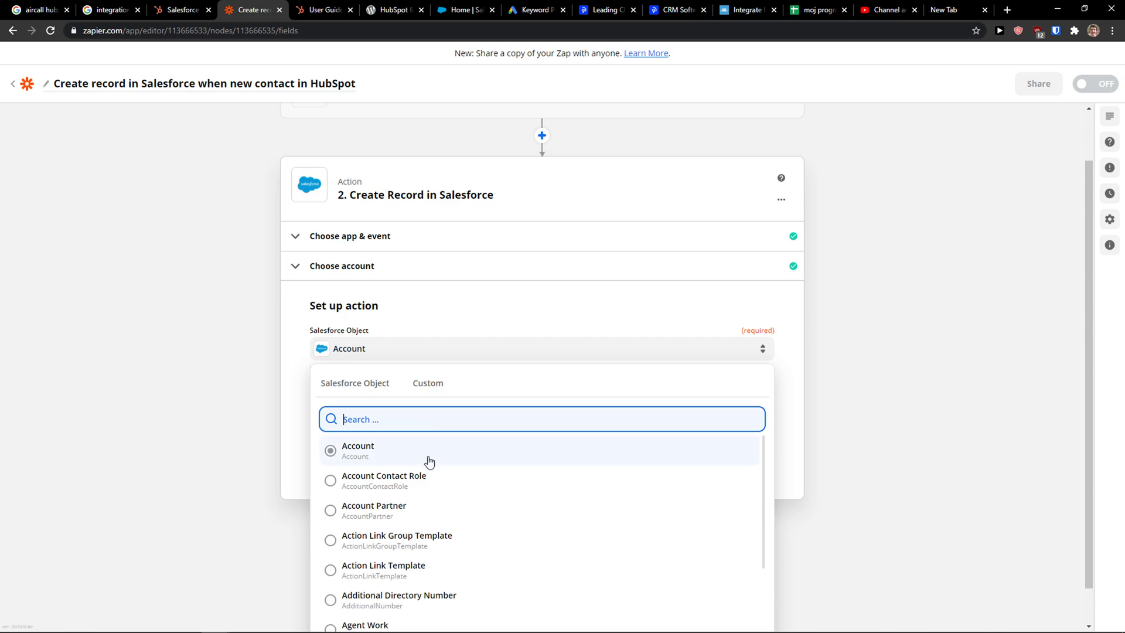
click(297, 412)
Map Account Name to the HubSpot contact's First Name
scroll(297, 414, down, 1)
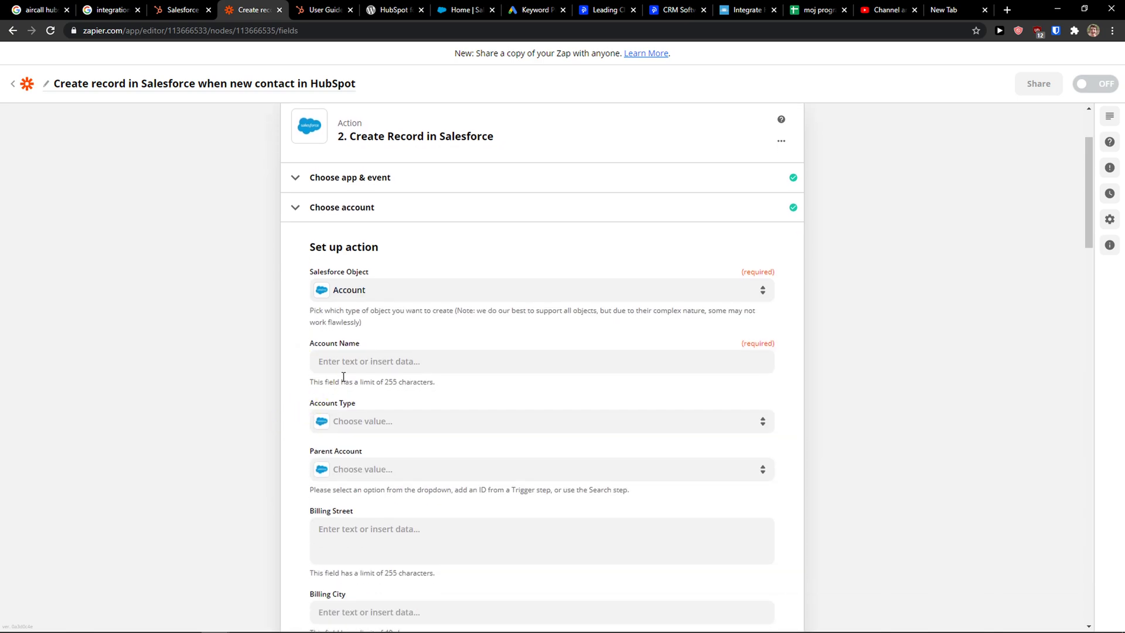
click(369, 361)
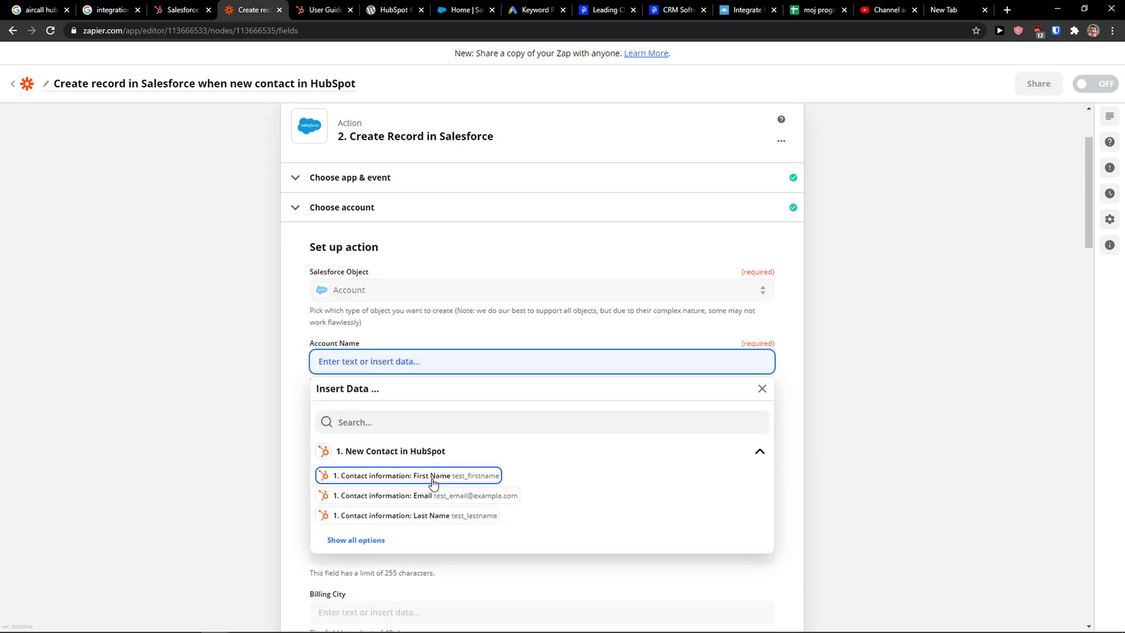
click(433, 476)
click(264, 414)
scroll(327, 283, up, 2)
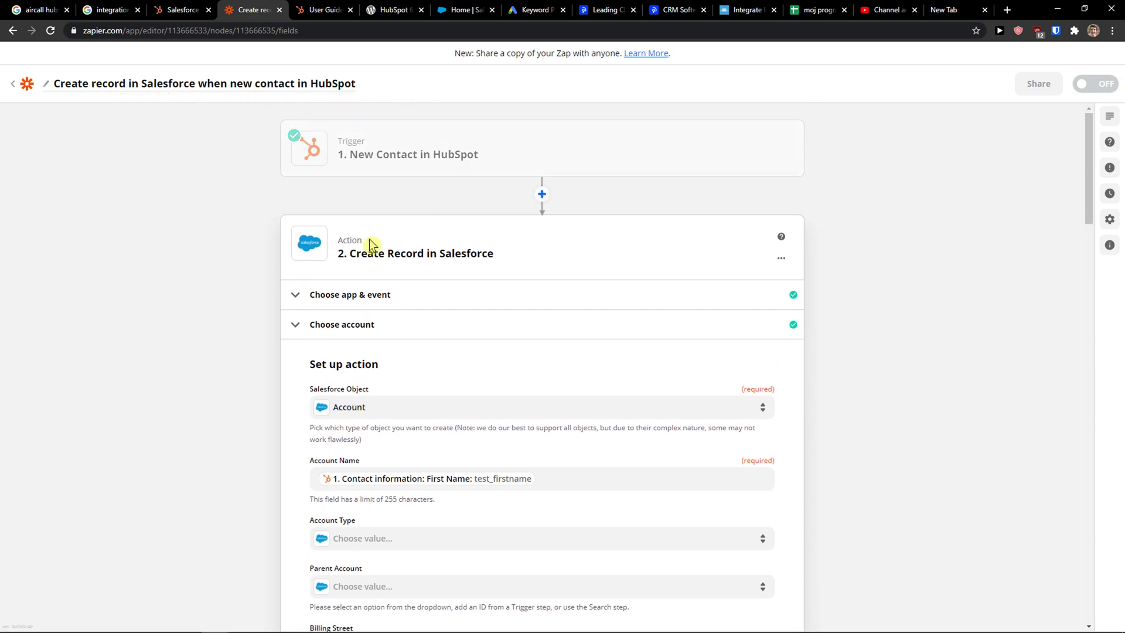
scroll(316, 339, down, 2)
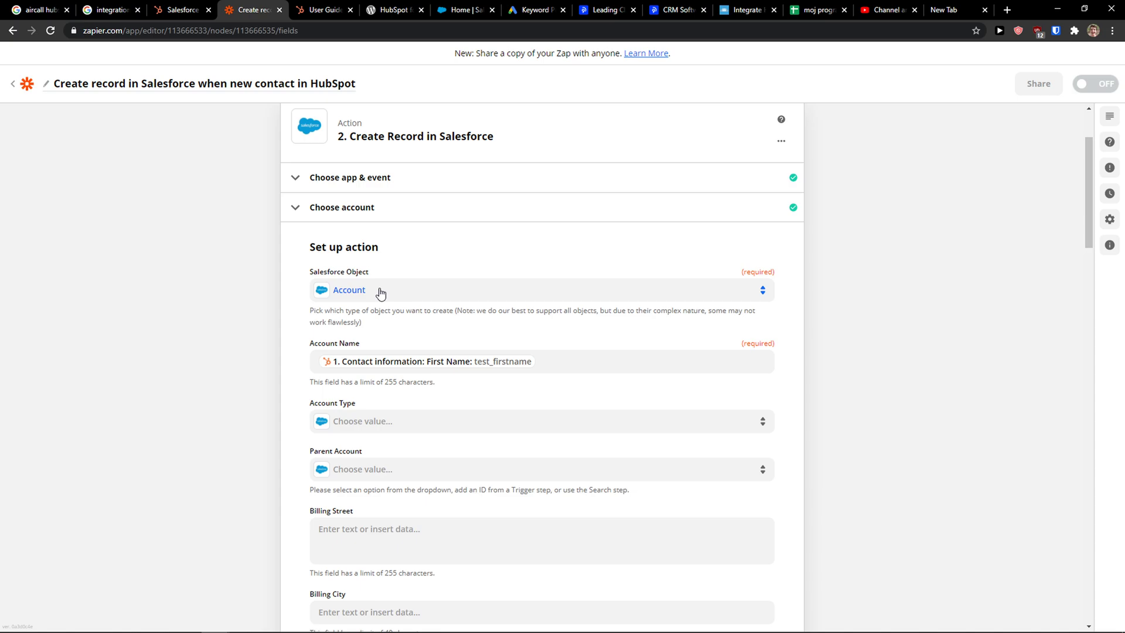
scroll(352, 282, down, 1)
click(392, 230)
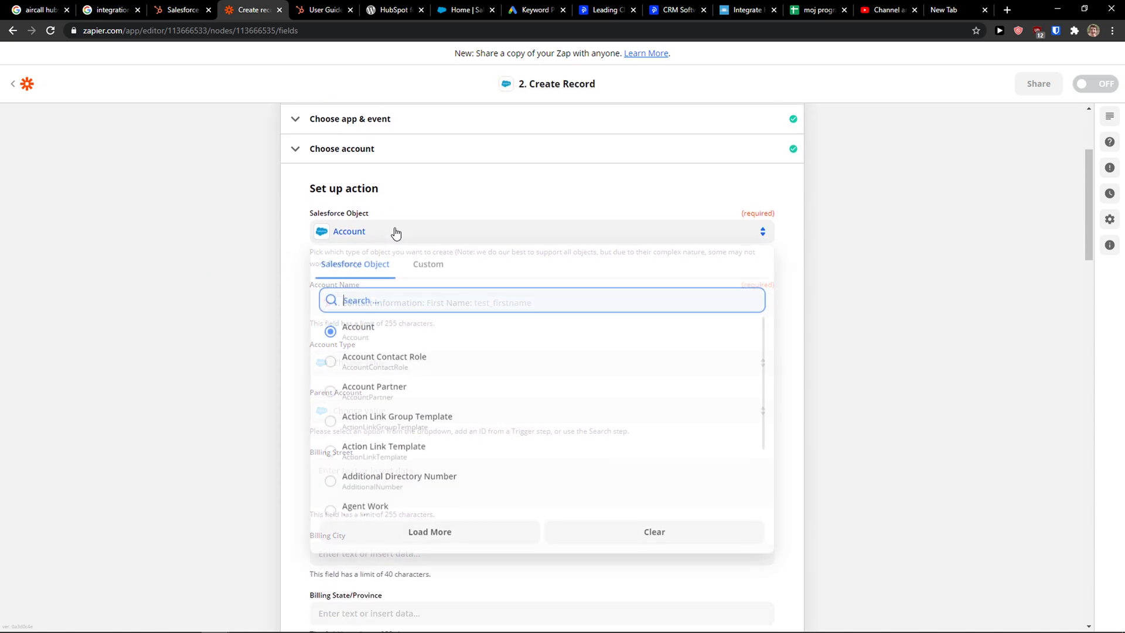
scroll(431, 366, down, 2)
scroll(432, 368, down, 9)
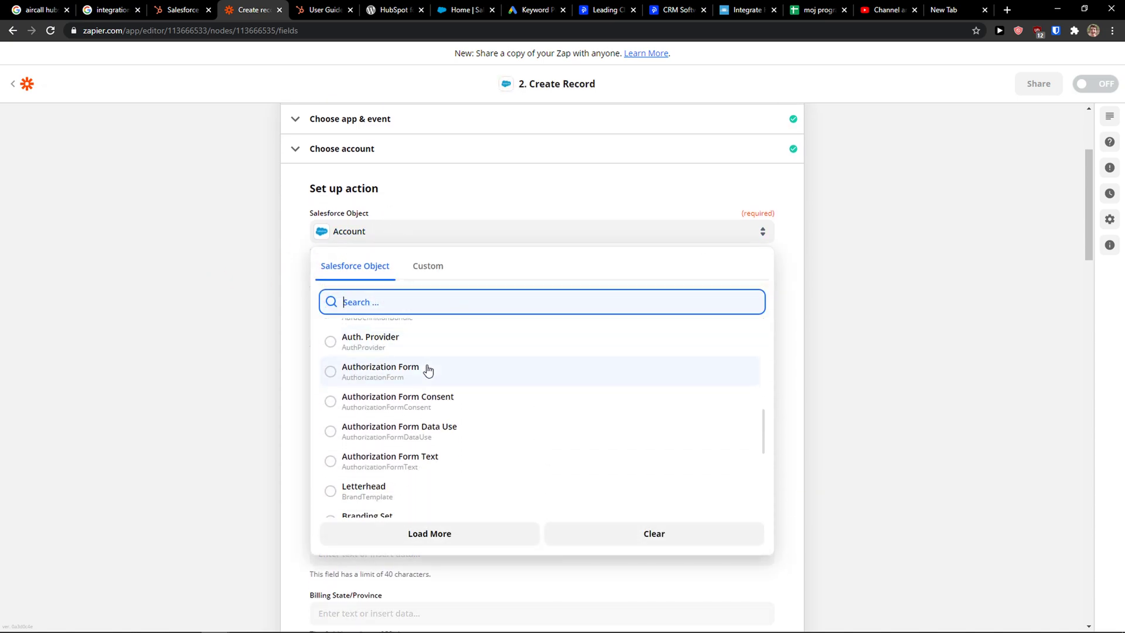
click(183, 377)
scroll(237, 340, down, 1)
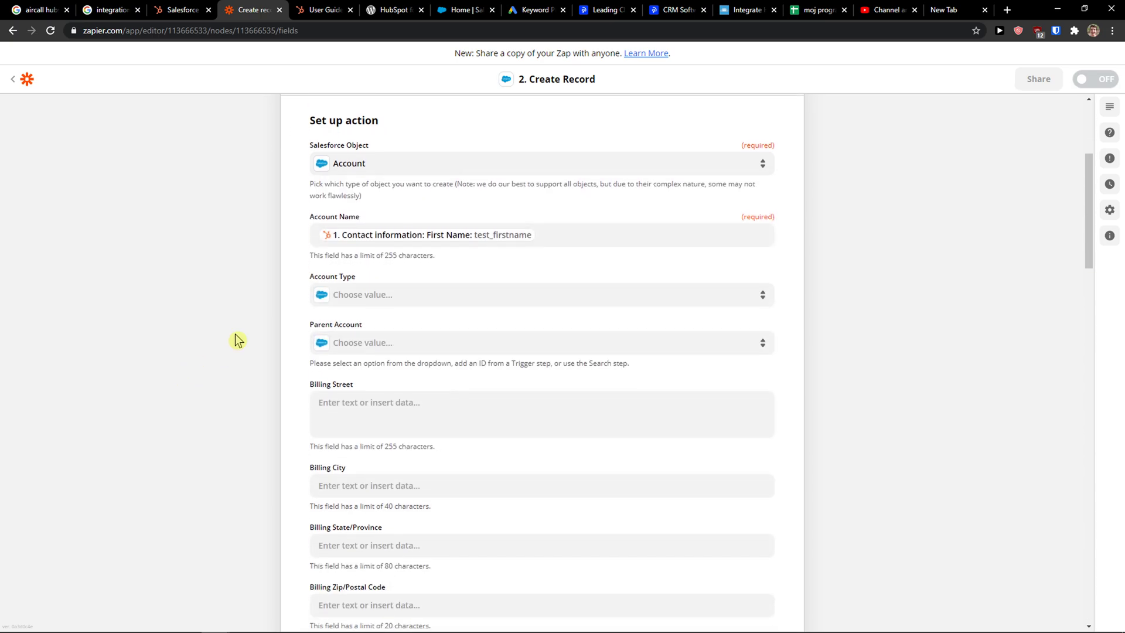
click(405, 293)
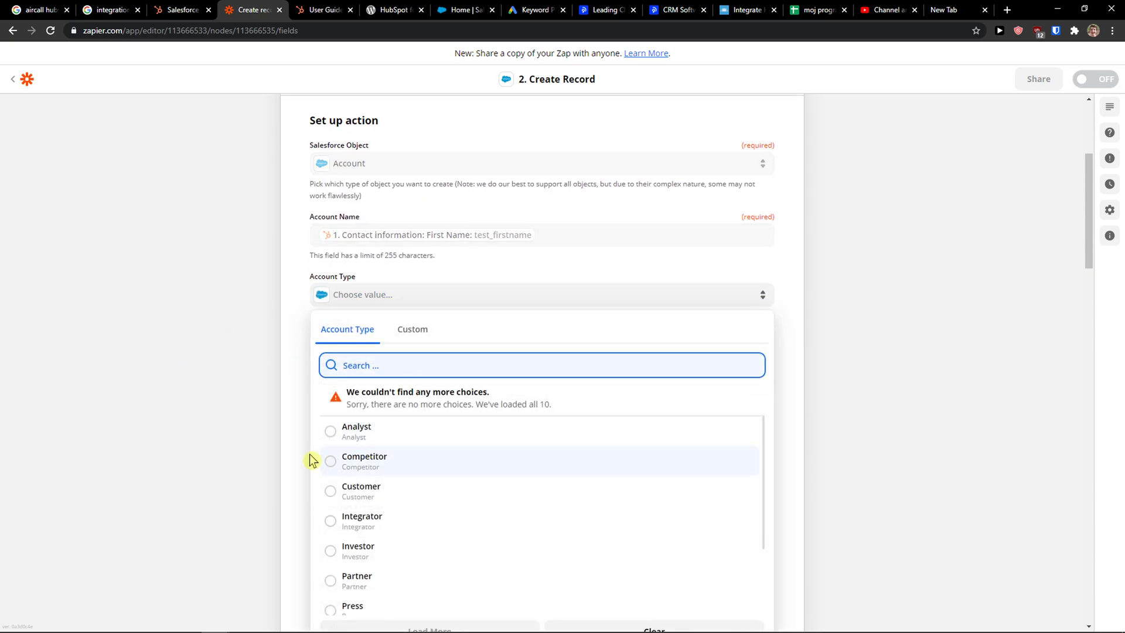
click(271, 445)
scroll(349, 344, down, 1)
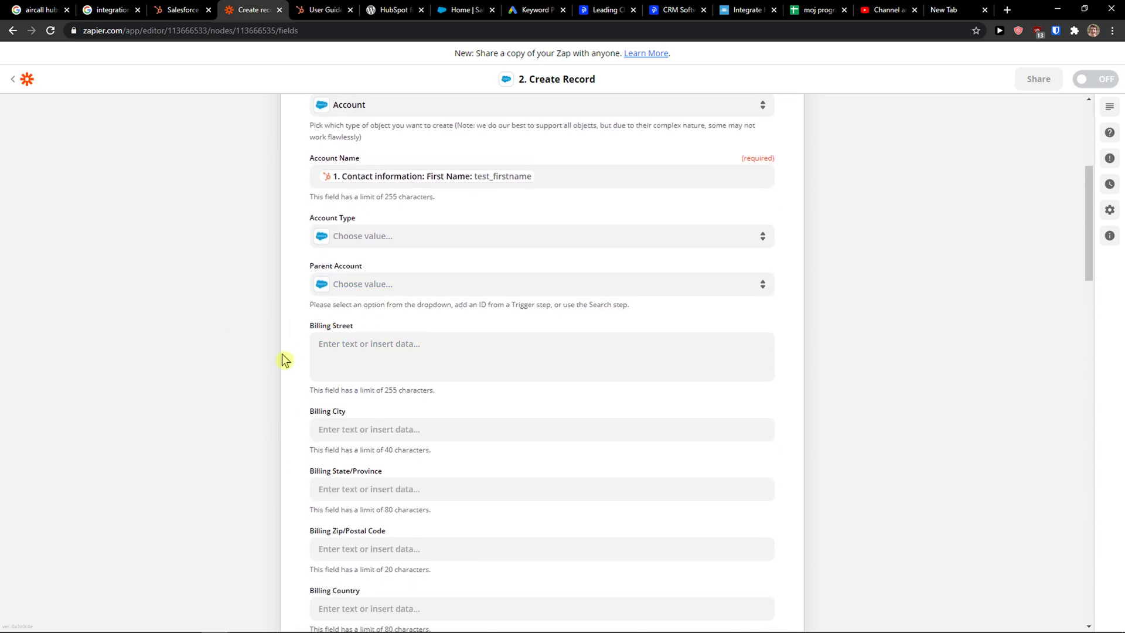
scroll(282, 362, down, 2)
scroll(424, 293, up, 1)
click(412, 177)
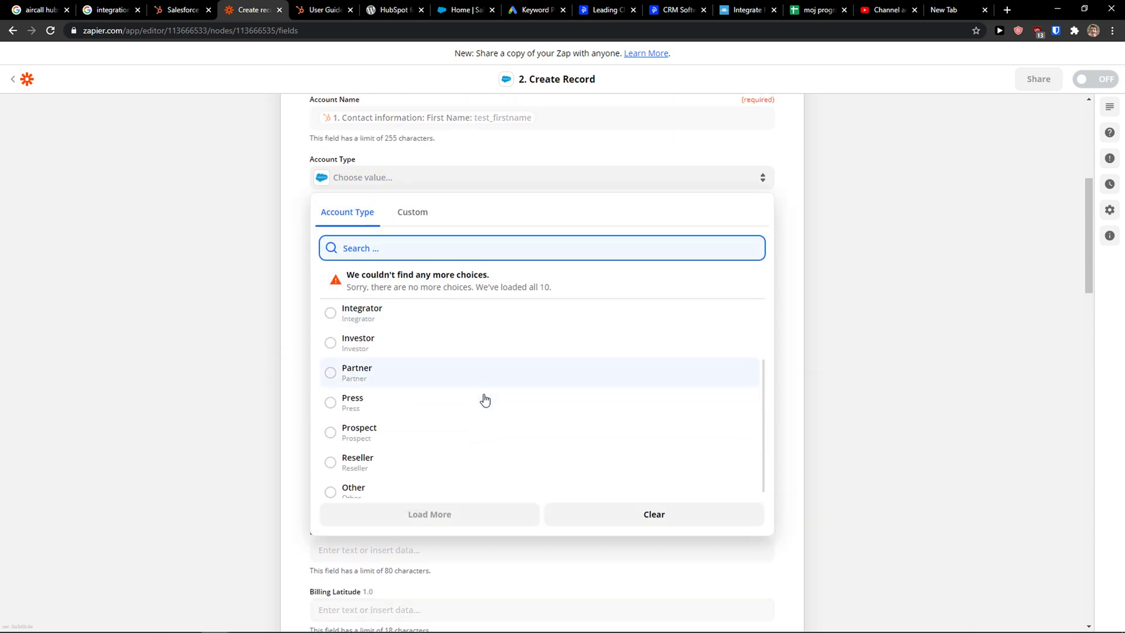
click(269, 375)
scroll(410, 419, down, 2)
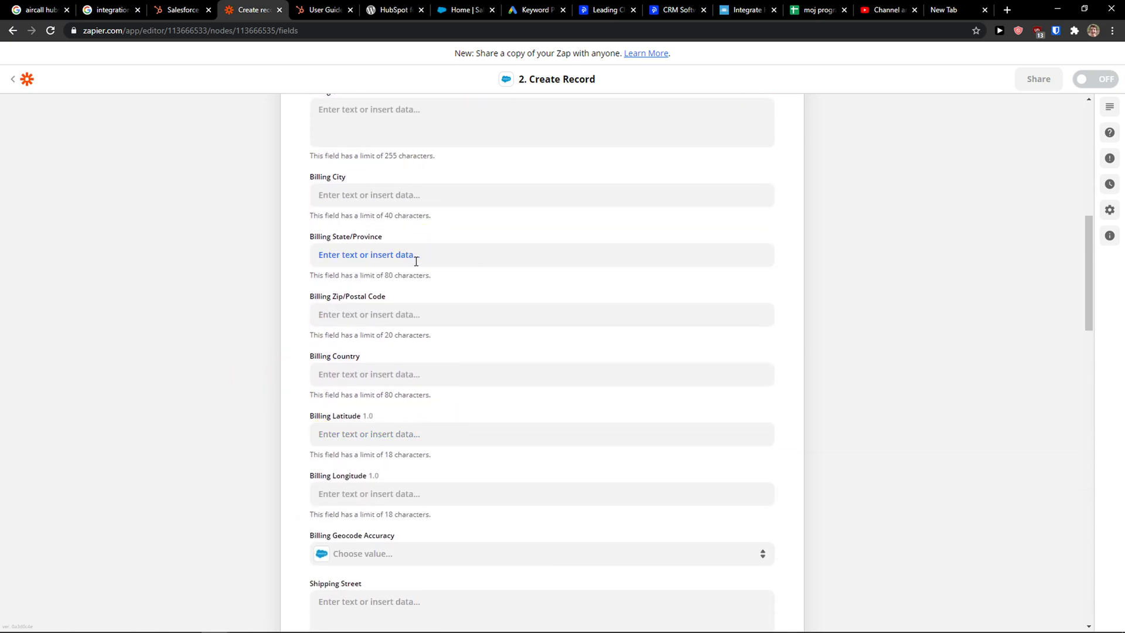
scroll(412, 354, down, 15)
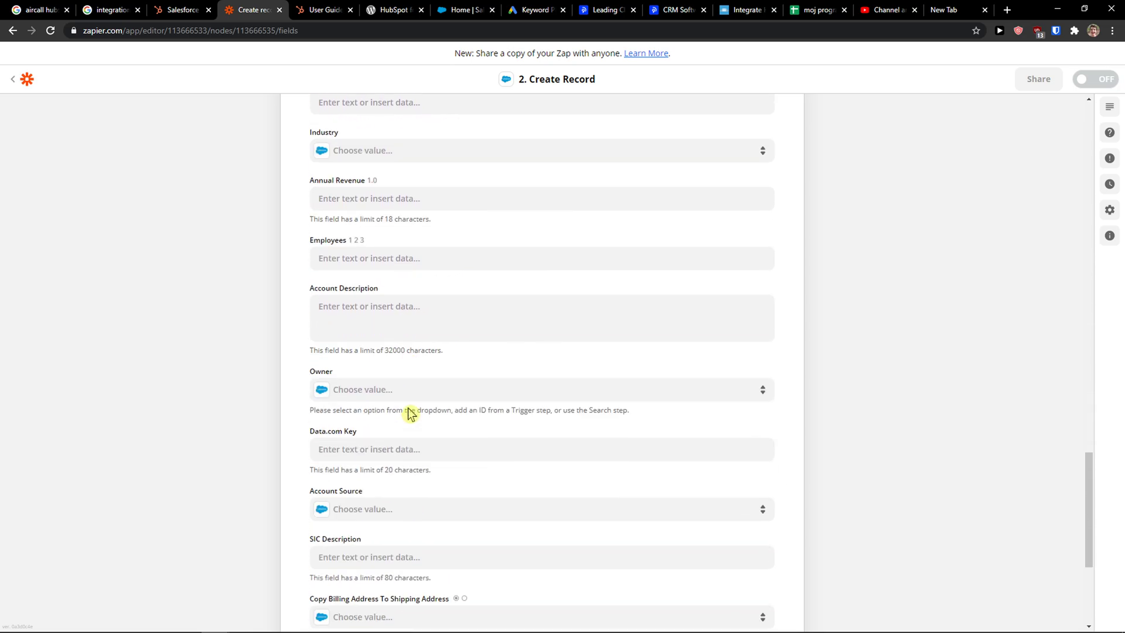
scroll(408, 414, down, 4)
scroll(670, 490, up, 10)
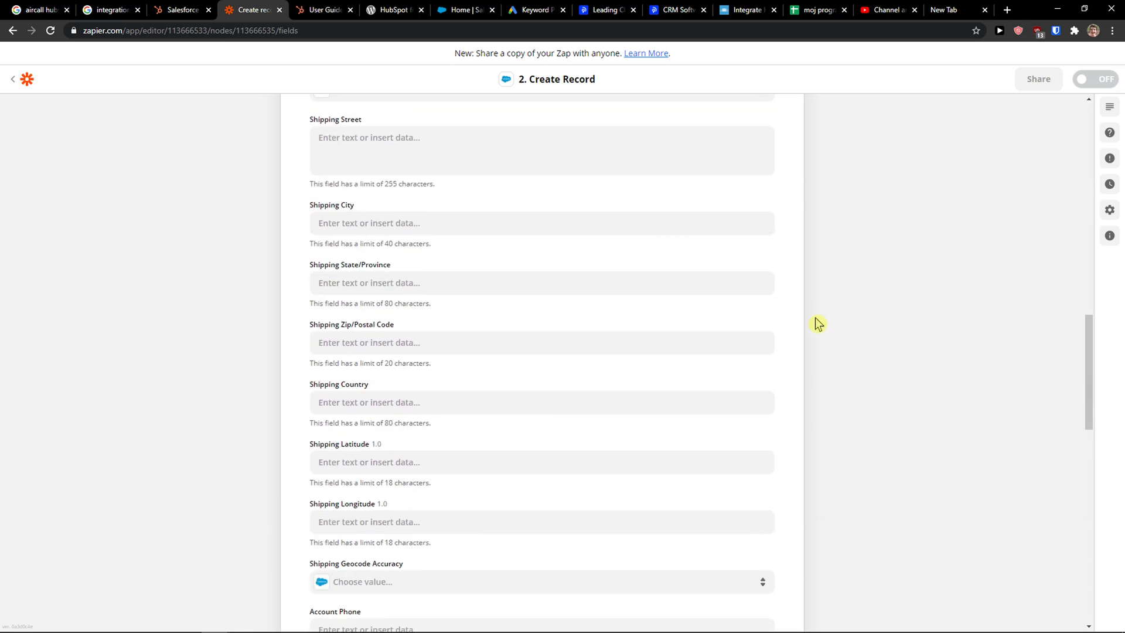
scroll(819, 324, up, 14)
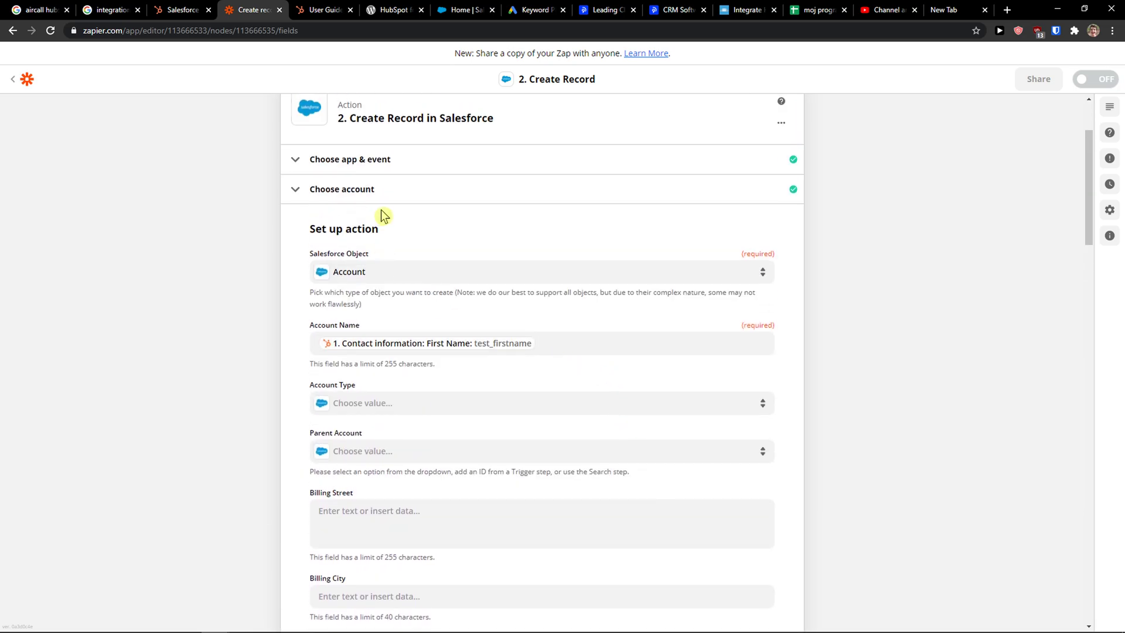
scroll(852, 394, up, 2)
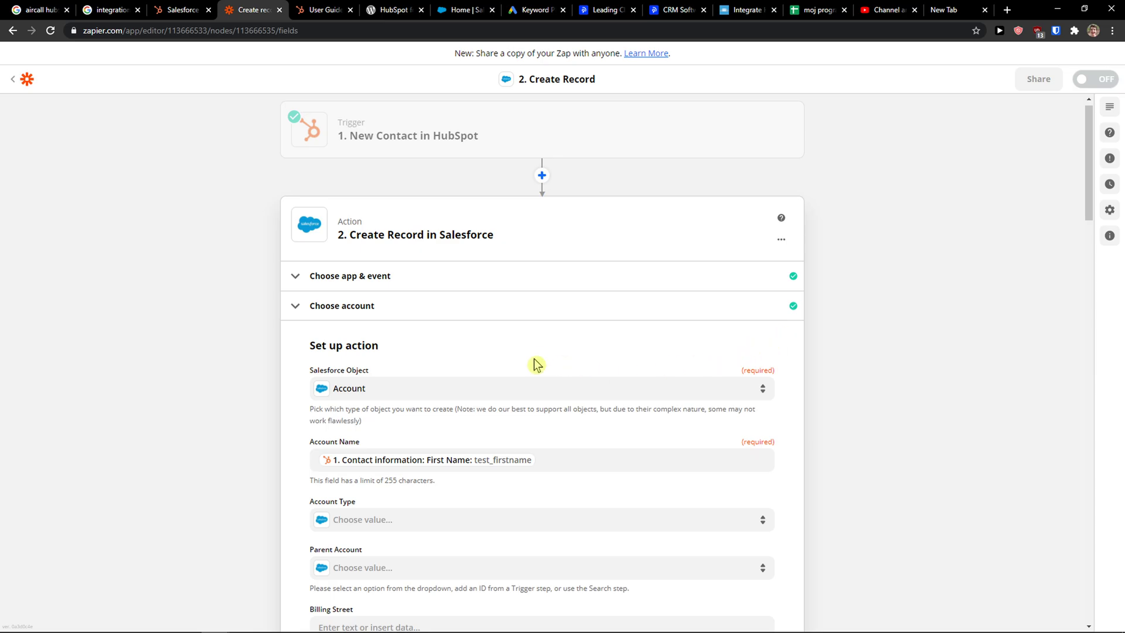
scroll(523, 377, down, 20)
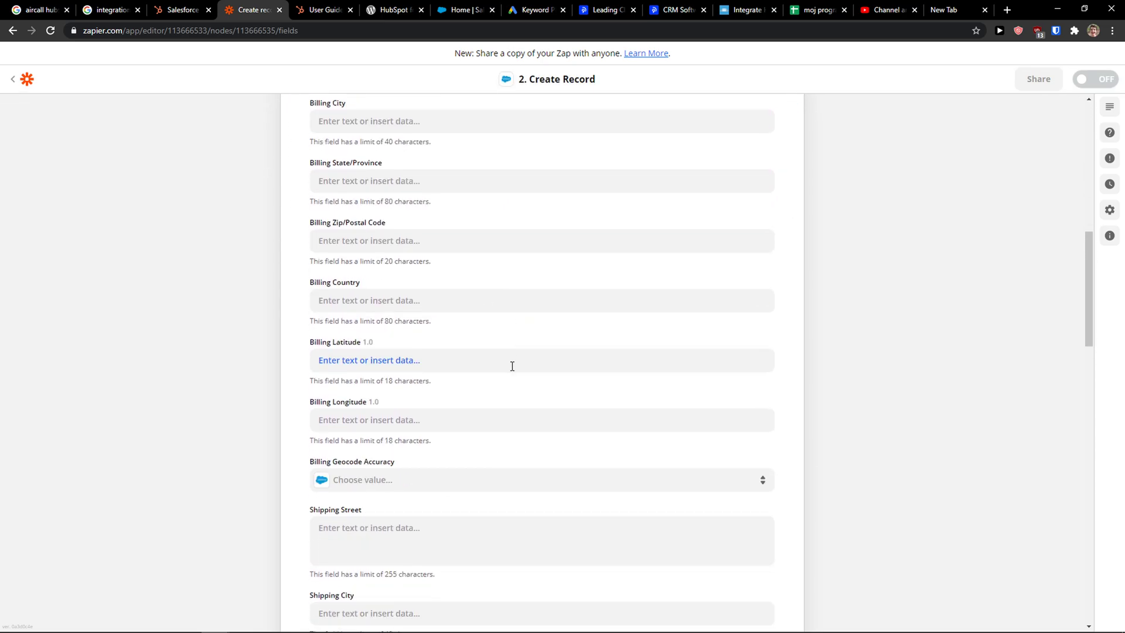
scroll(505, 367, down, 5)
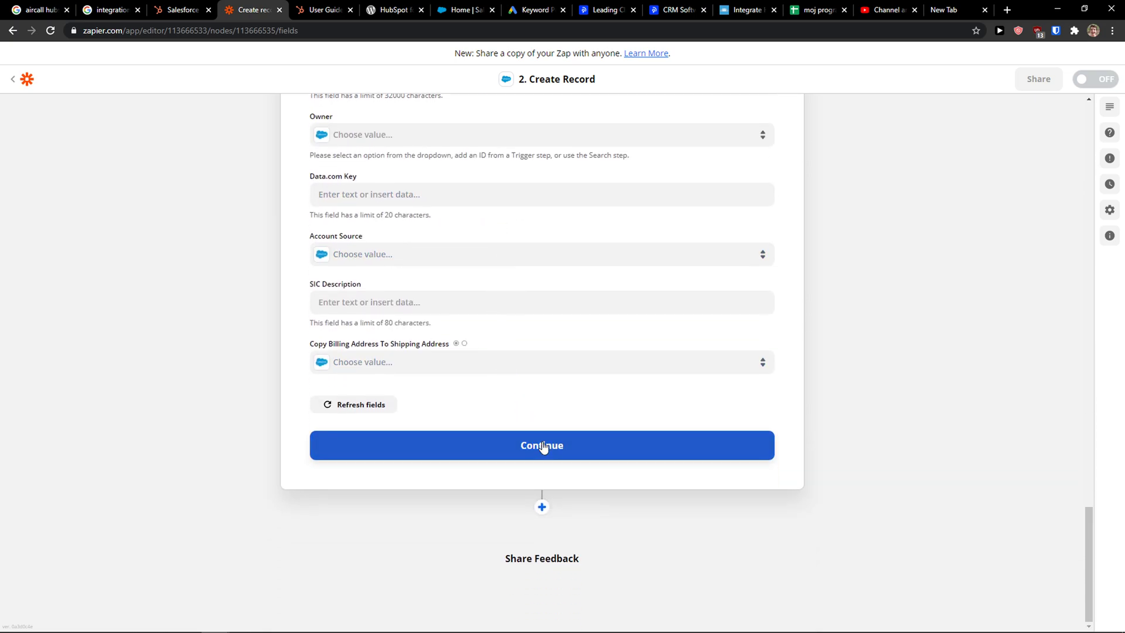
Confirm the Create Record action setup, proceed to testing, and skip the Salesforce test
click(540, 444)
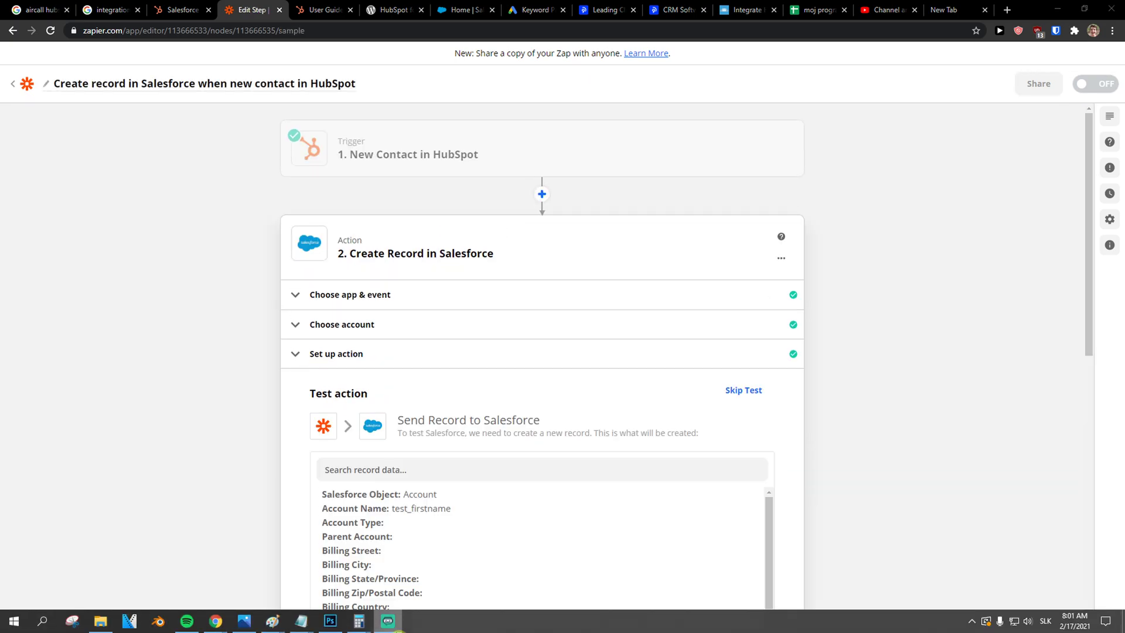
scroll(561, 494, down, 3)
scroll(856, 500, down, 10)
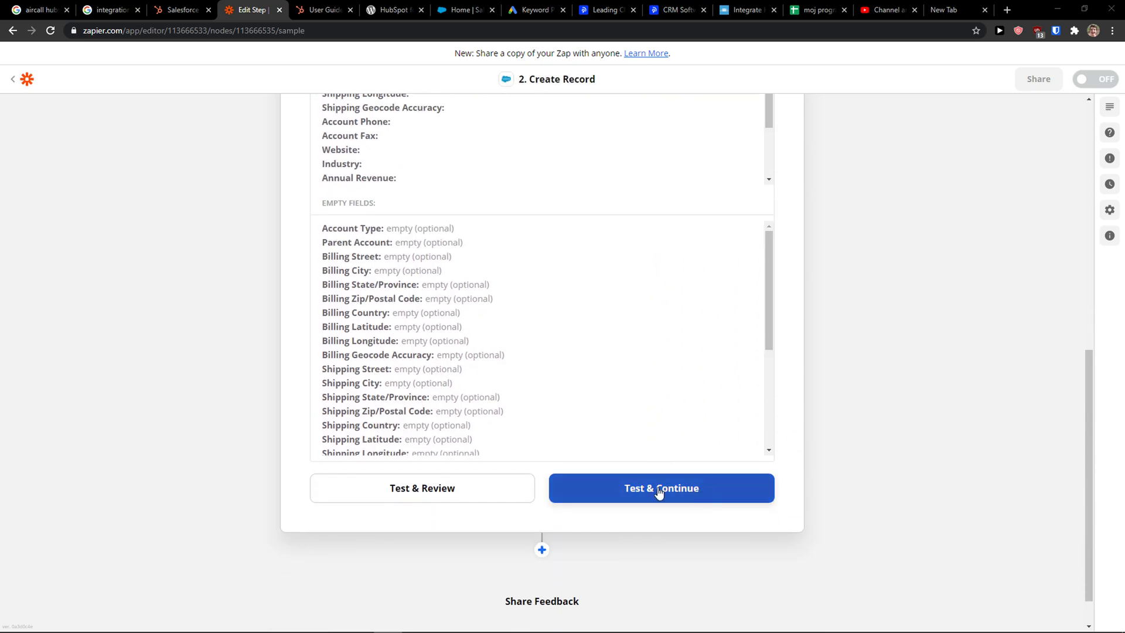
click(659, 492)
click(744, 148)
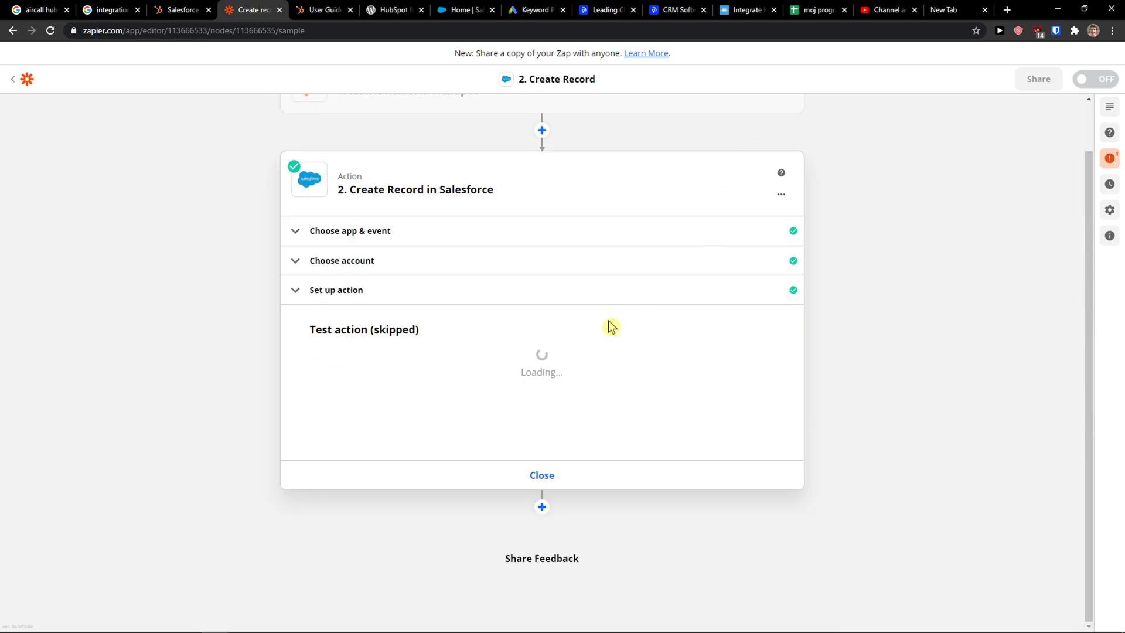